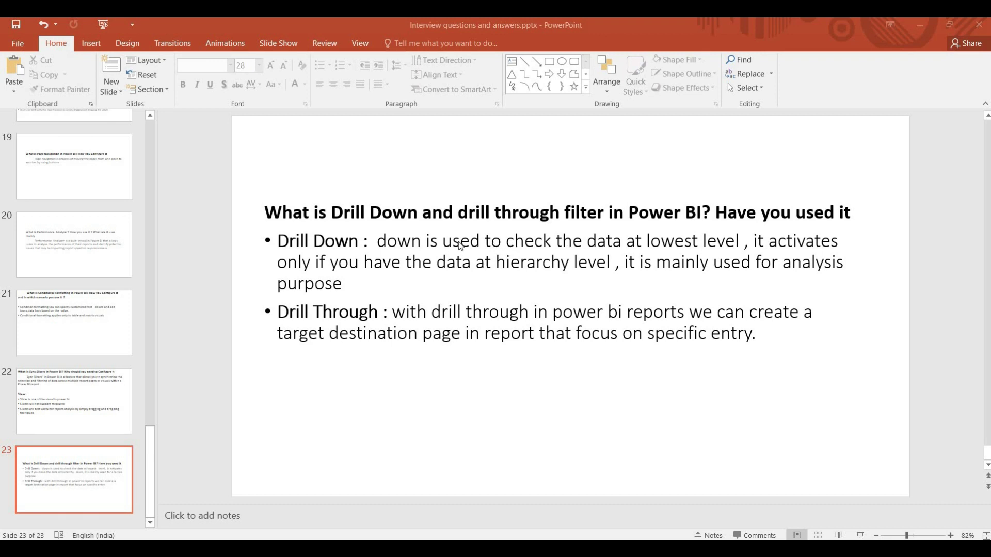
# Step: Insert the word "Drill" at the start of the Drill Down definition, before "down is used"
pyautogui.click(373, 241)
pyautogui.write('Drill')
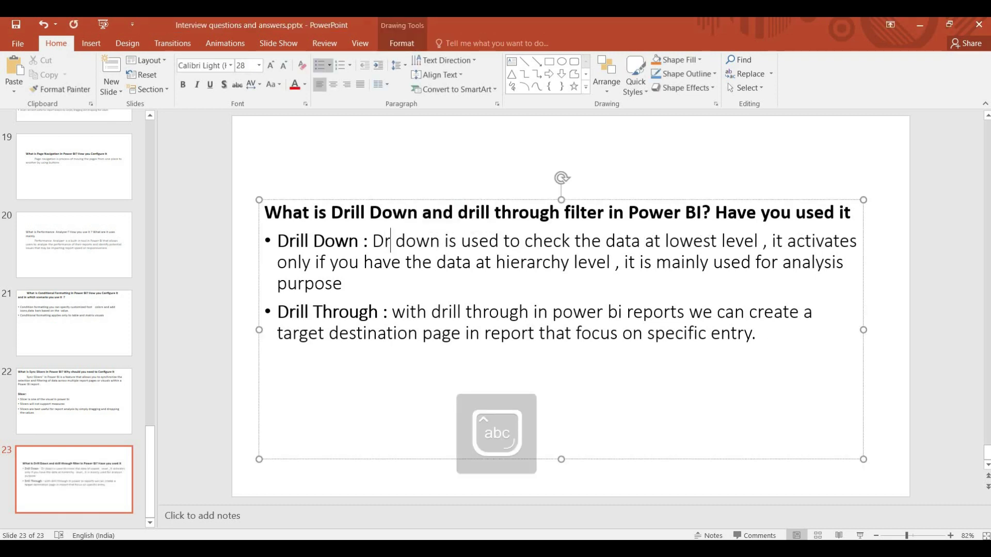
pyautogui.press('Escape')
pyautogui.press('Escape')
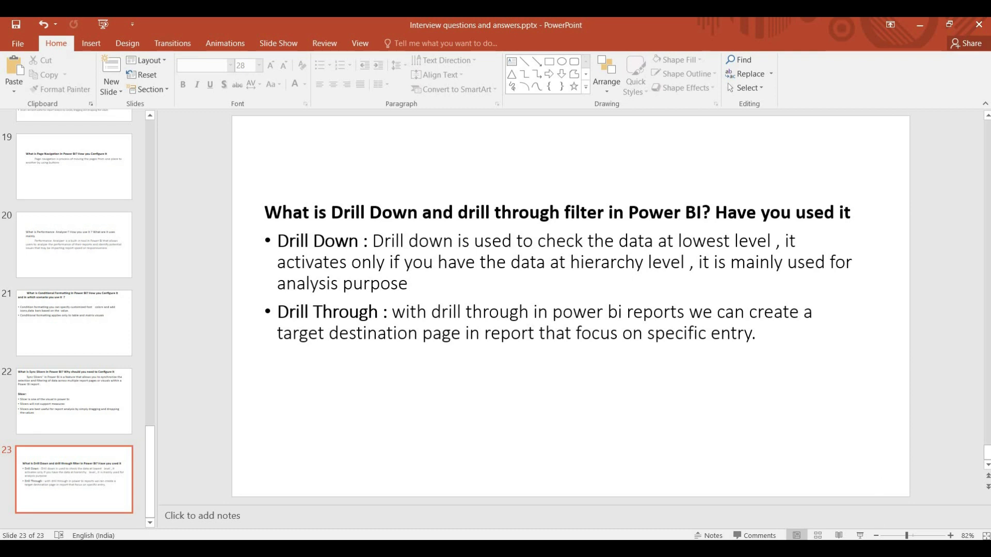
# Step: Switch to the Sales Dashboard report in Power BI Desktop and add a new blank page
pyautogui.hotkey('alt', 'Tab')
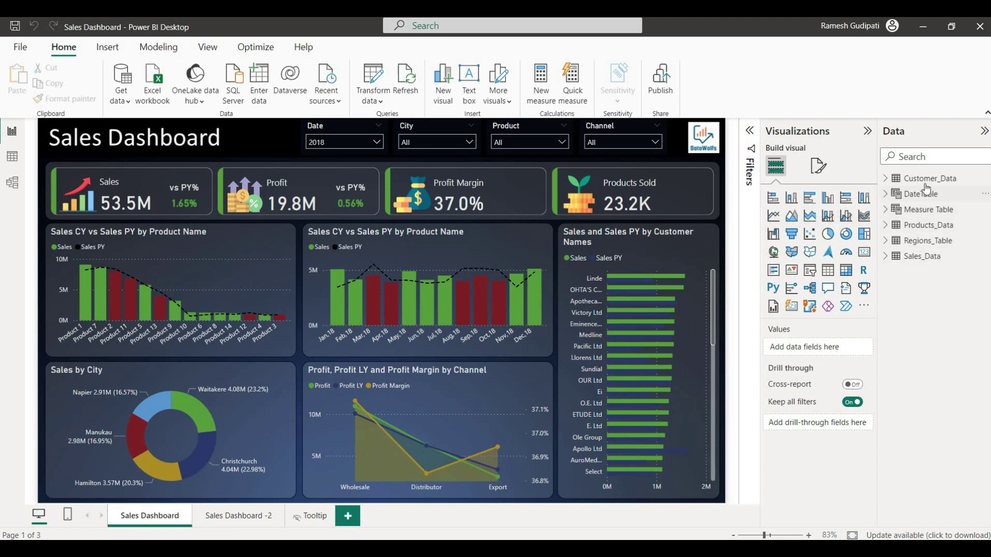
pyautogui.click(348, 516)
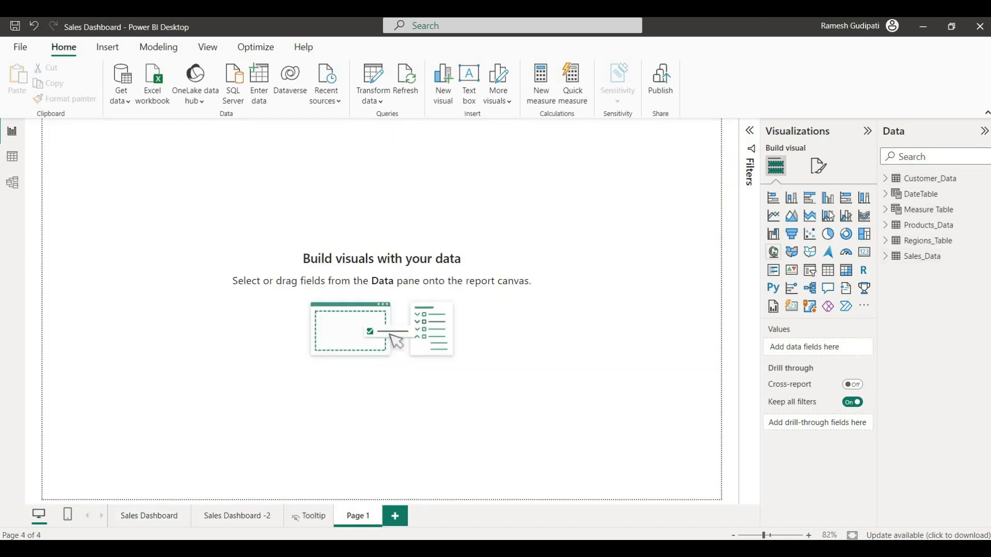
# Step: Examine the DateTable's columns and rows and the model's table relationships, and return to the blank report page
pyautogui.click(917, 200)
pyautogui.click(12, 156)
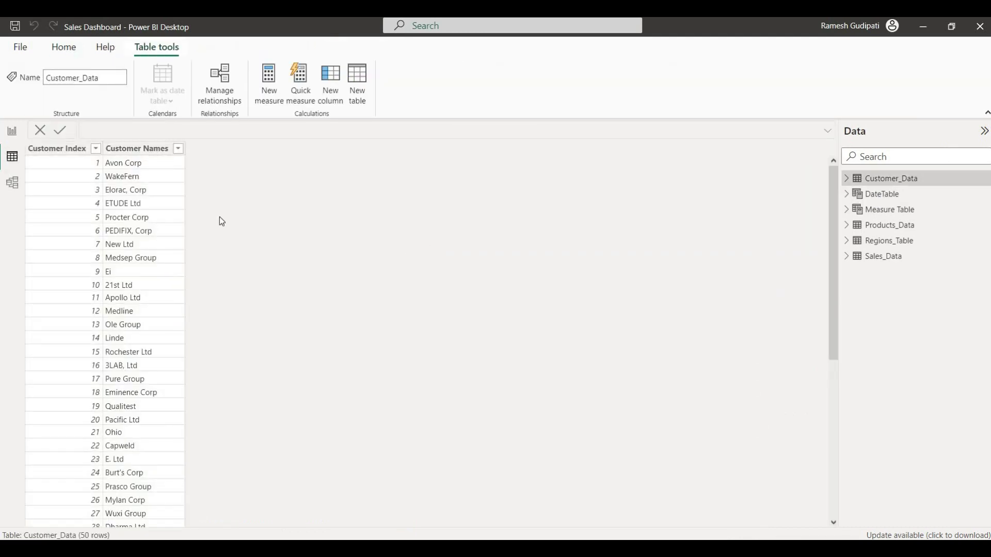
pyautogui.click(898, 199)
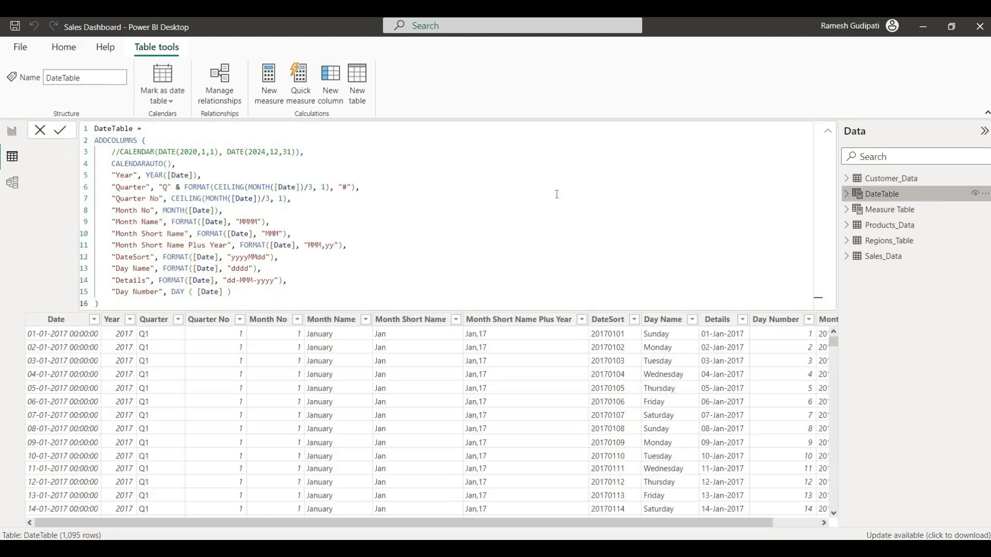
pyautogui.click(826, 136)
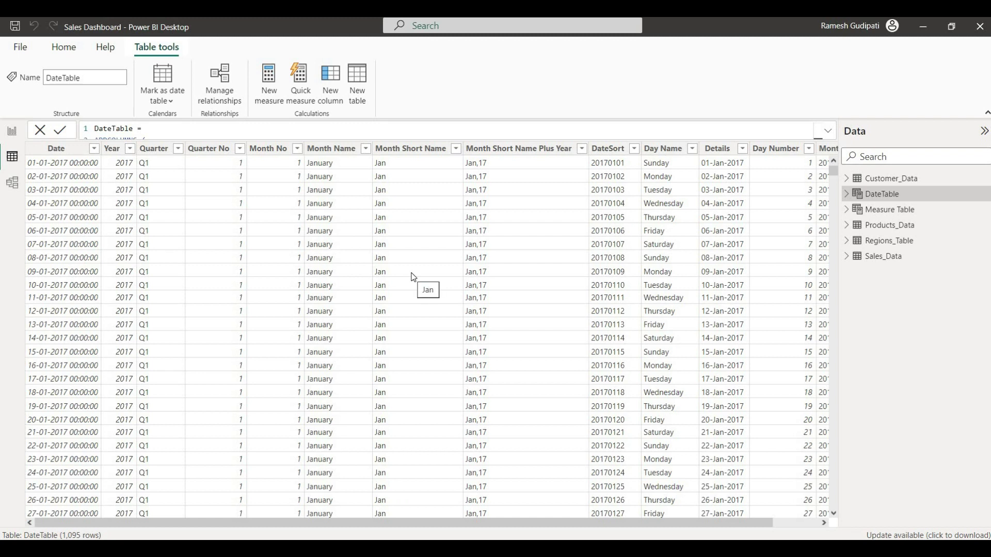
pyautogui.click(12, 184)
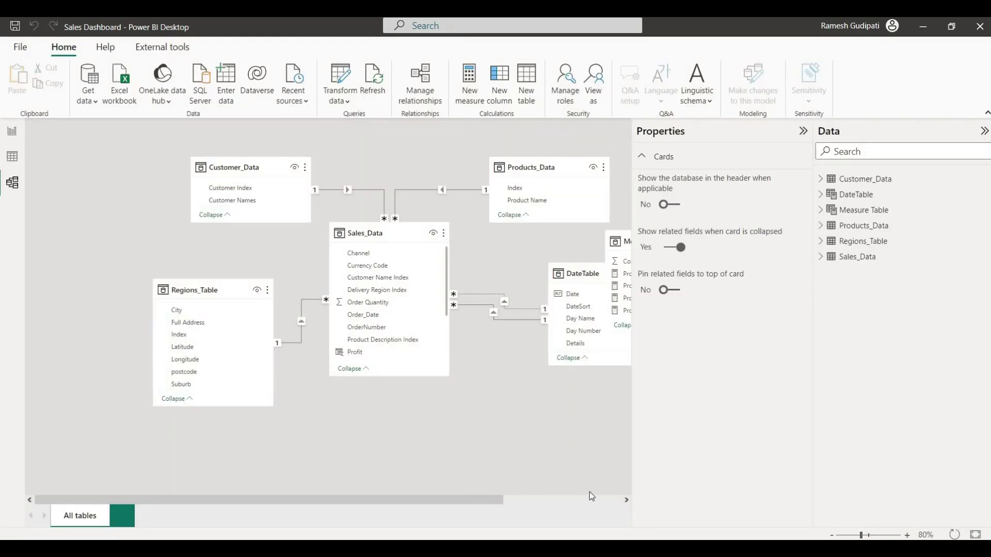
pyautogui.click(13, 133)
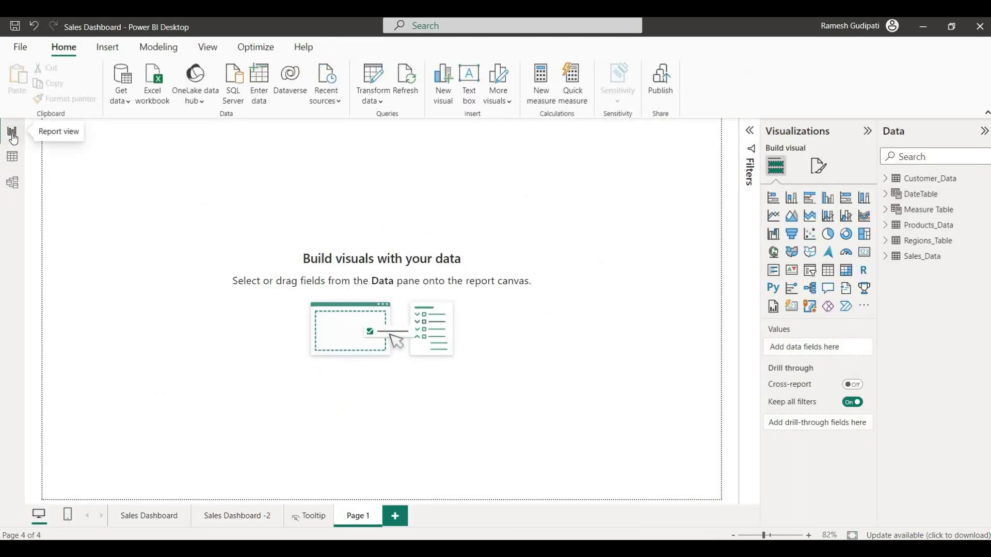
# Step: Insert a clustered column chart with Sales from Sales_Data on the Y-axis and move it away from the page corner
pyautogui.click(829, 205)
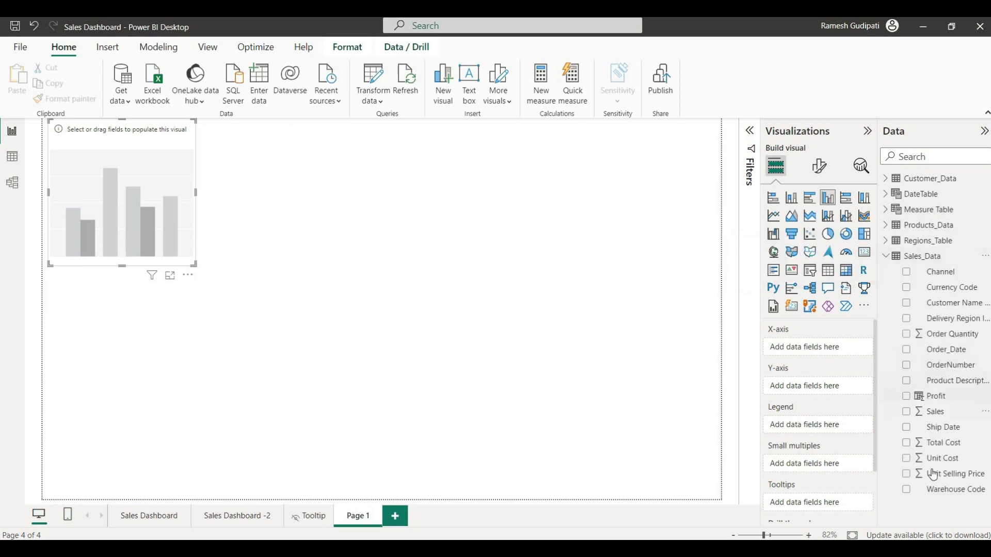
pyautogui.click(907, 412)
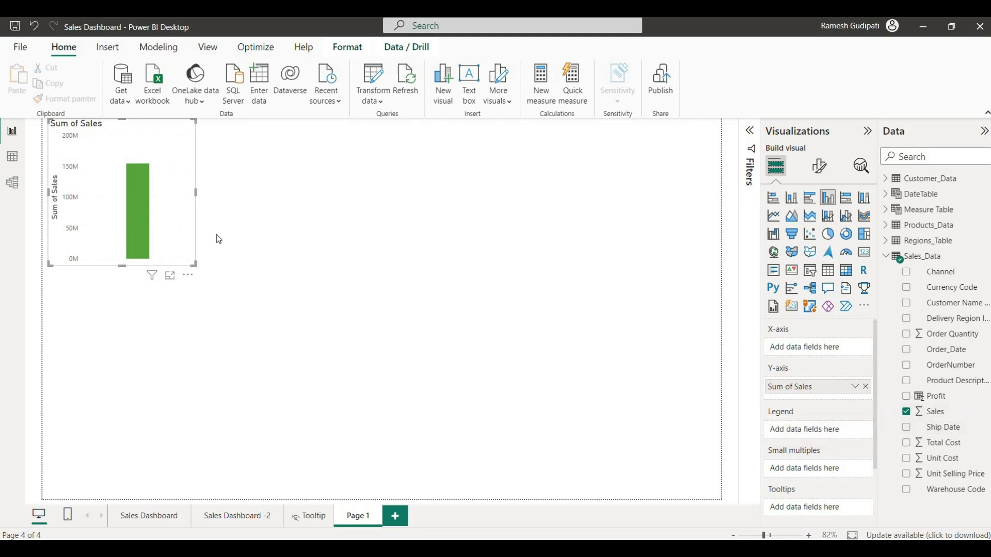
pyautogui.moveTo(179, 201); pyautogui.dragTo(262, 243)
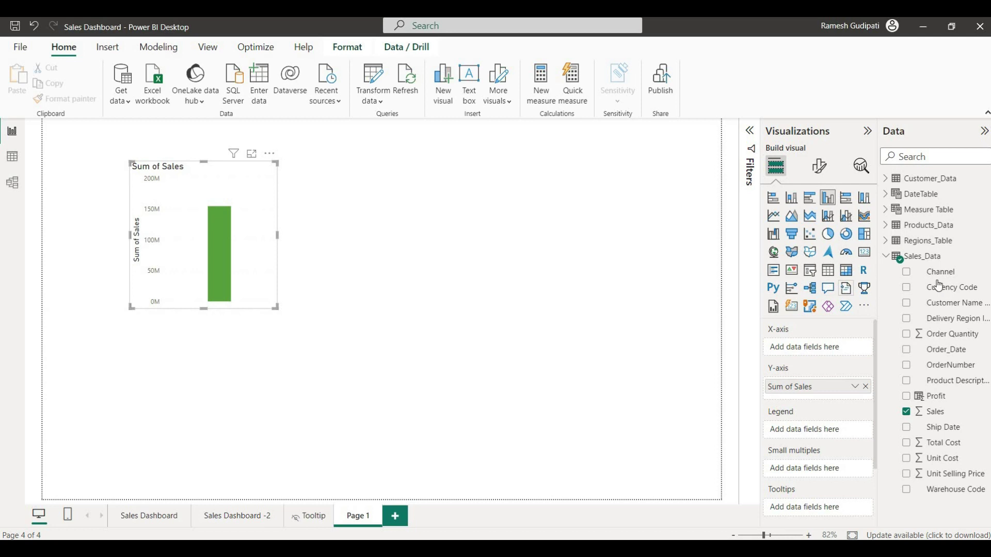
# Step: Add Year from DateTable to the chart's X-axis and widen the chart to about twice its width
pyautogui.click(889, 196)
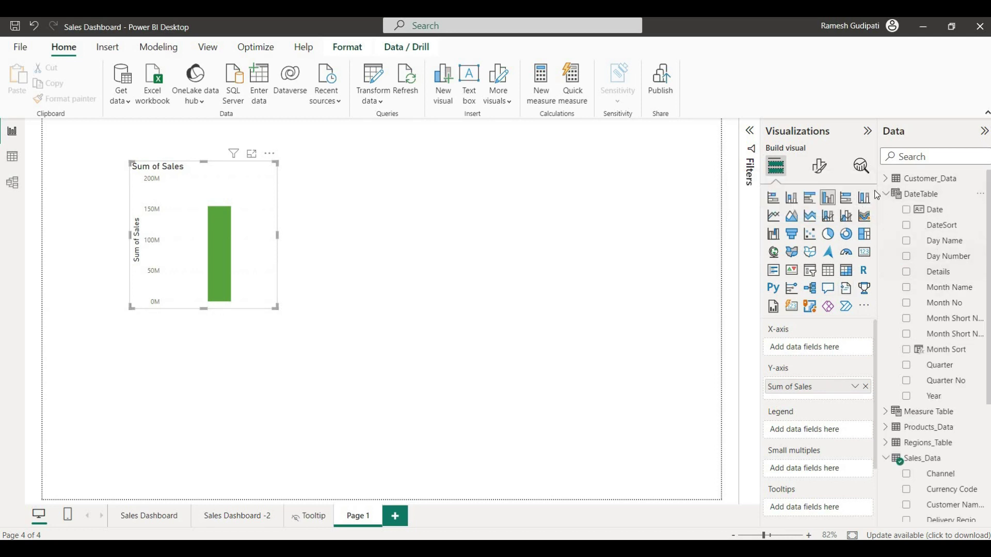
pyautogui.click(906, 398)
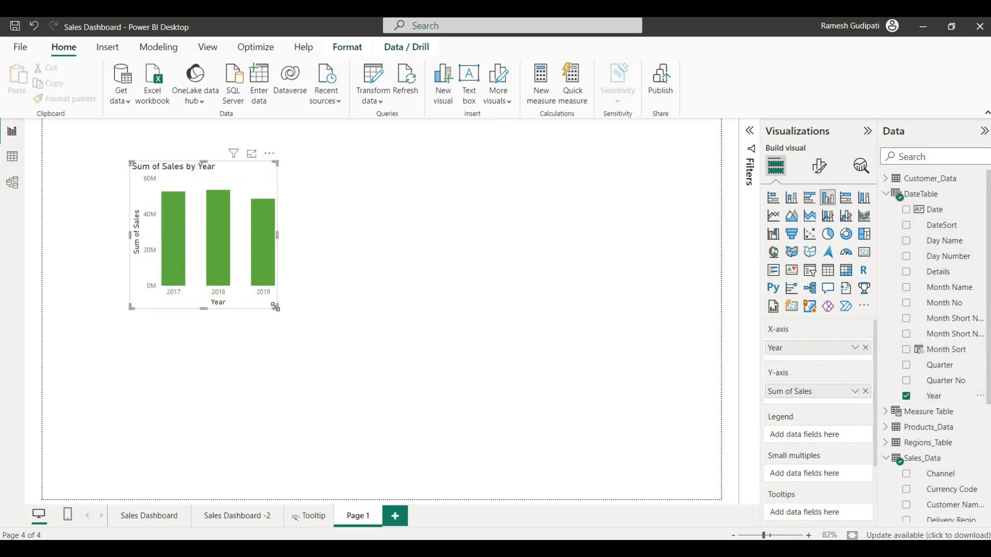
pyautogui.moveTo(276, 307); pyautogui.dragTo(417, 337)
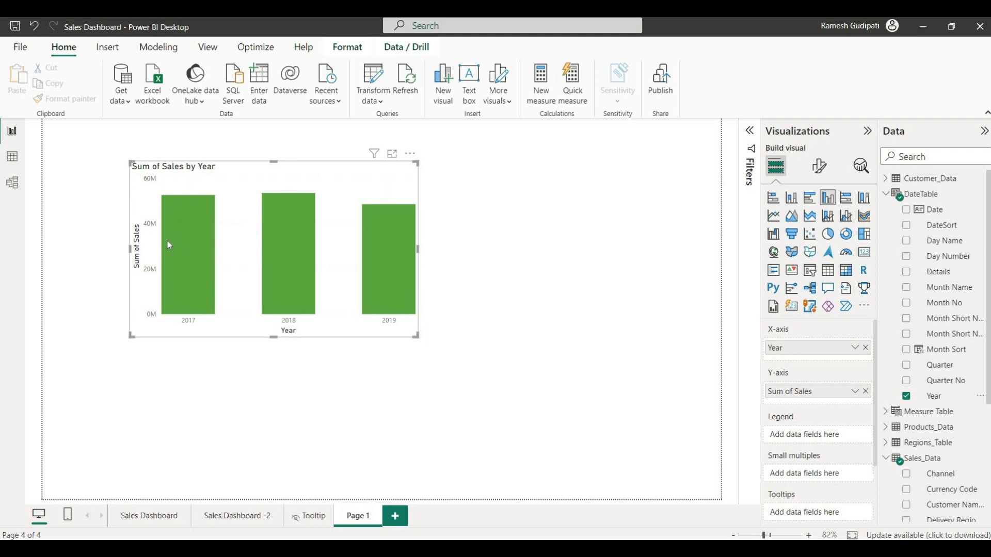
# Step: Create a hierarchy from the Date field in DateTable and add Year to that Date Hierarchy
pyautogui.moveTo(258, 253)
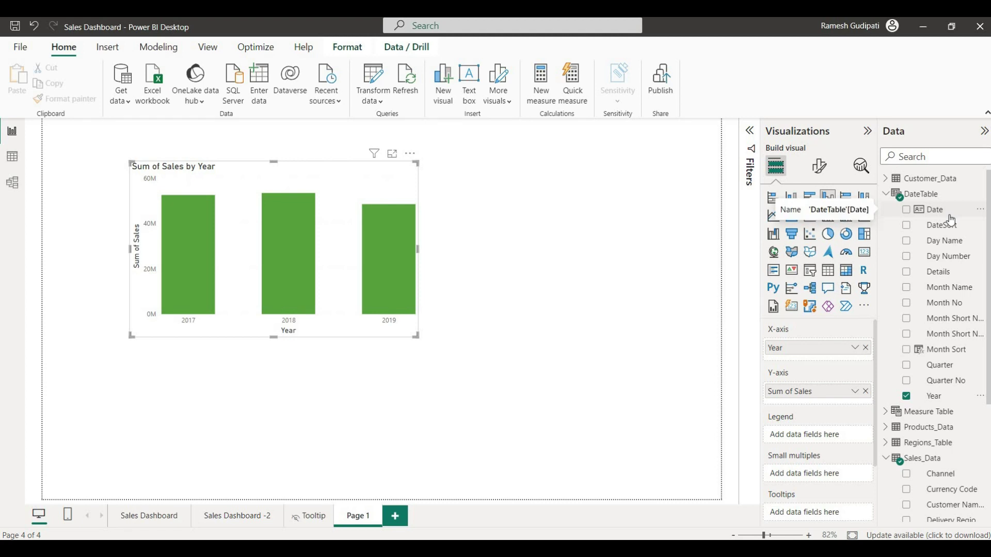
pyautogui.click(980, 211)
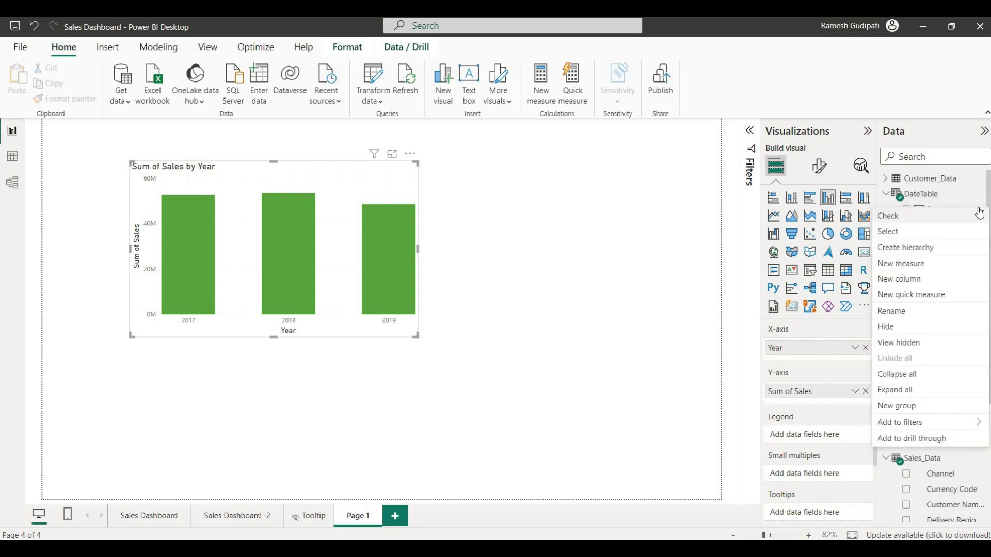
pyautogui.click(920, 251)
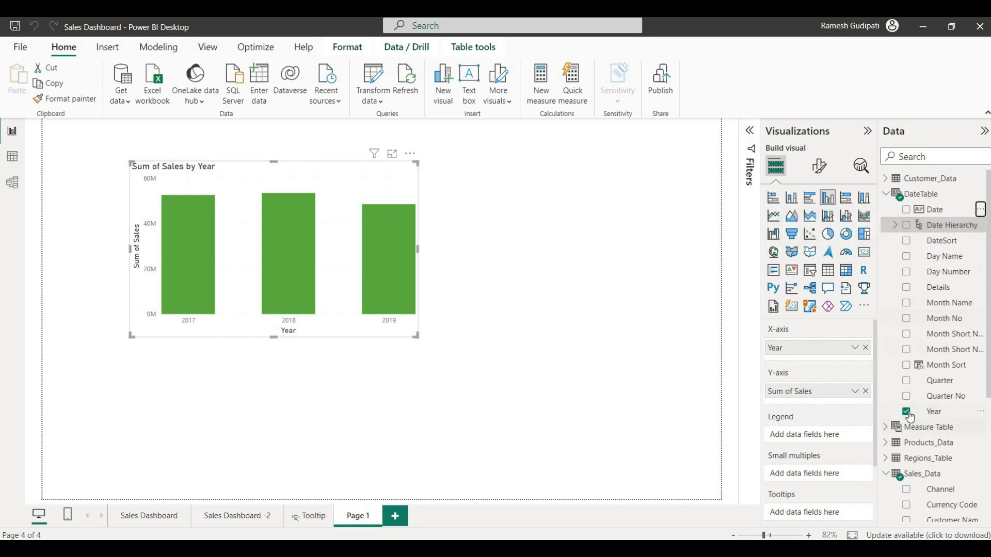
pyautogui.click(981, 416)
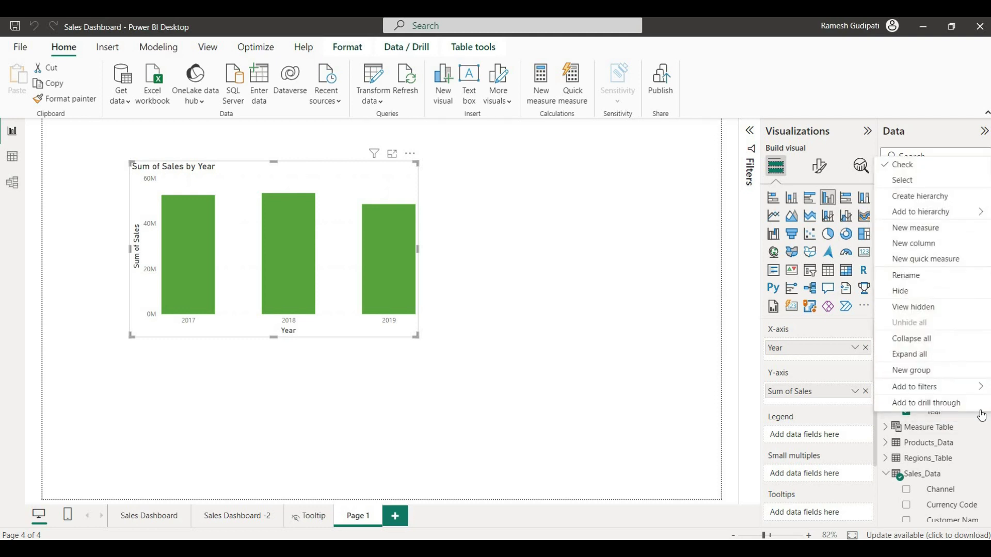
pyautogui.moveTo(956, 216)
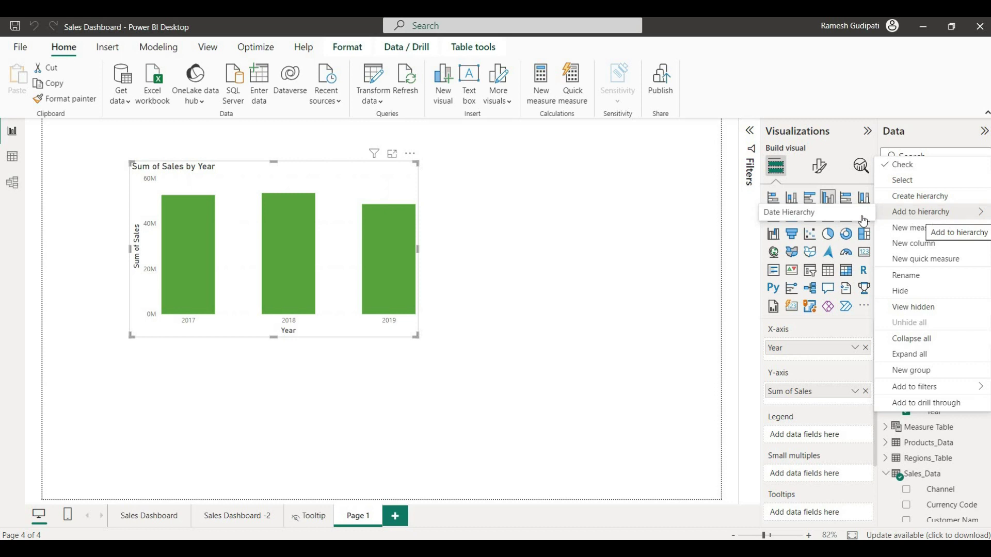
pyautogui.click(804, 220)
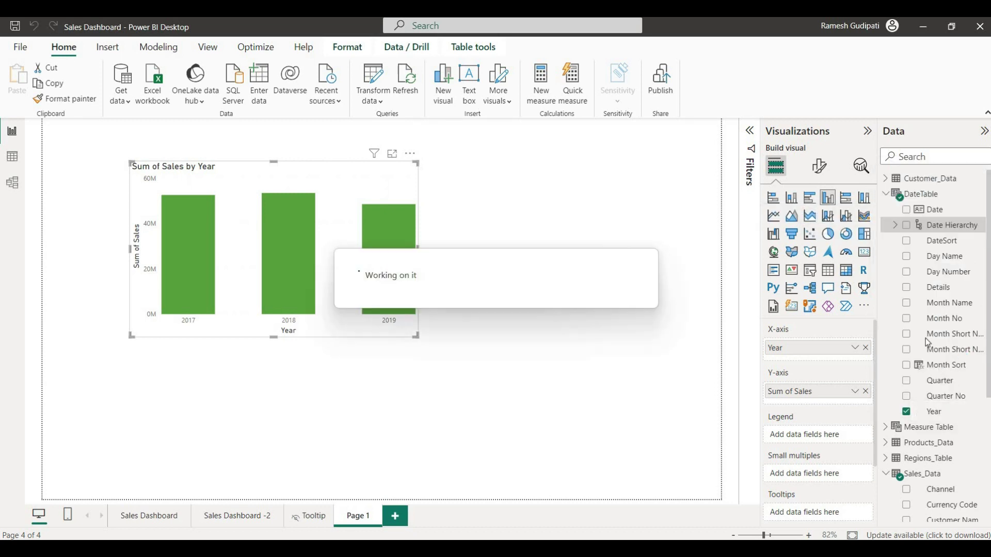
pyautogui.click(895, 225)
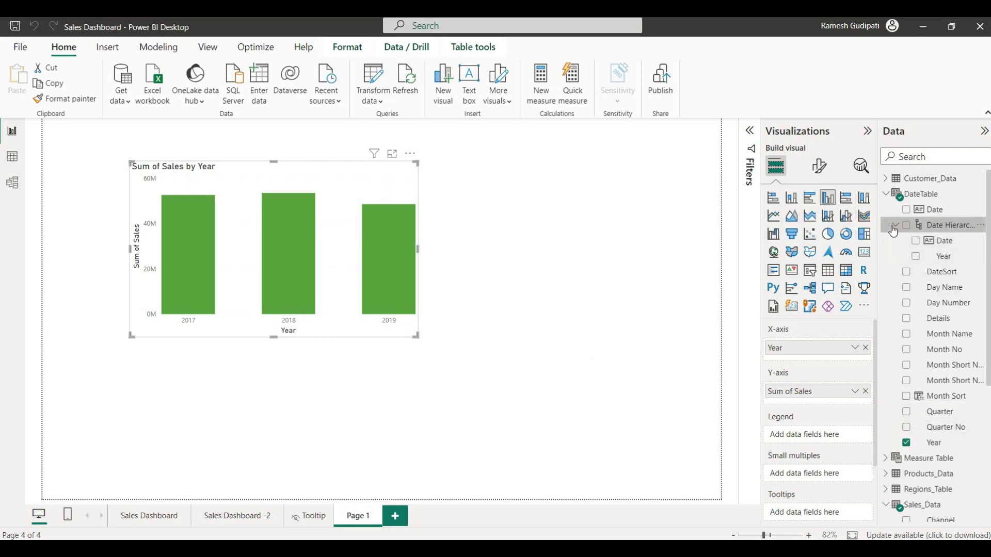
pyautogui.click(895, 226)
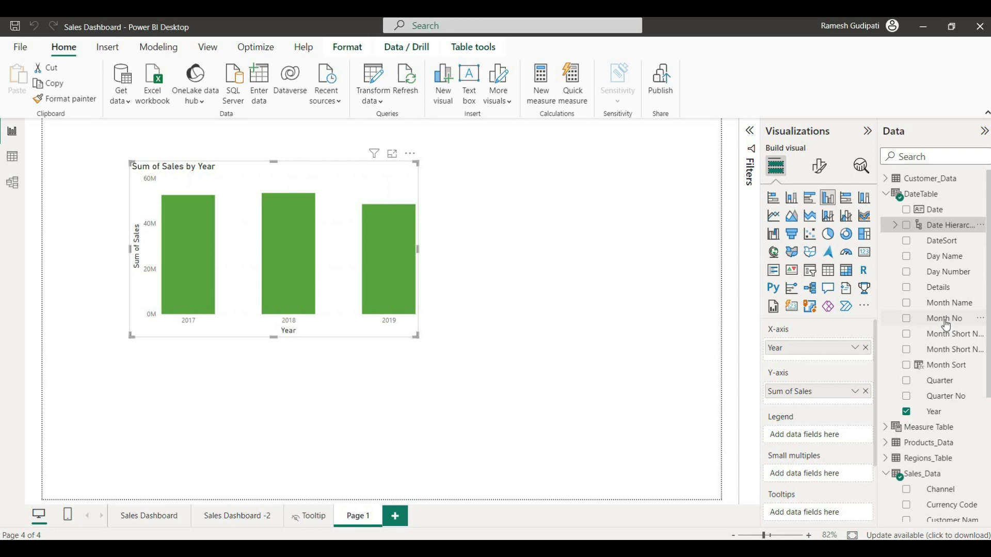
# Step: Add the Quarter and Month Name fields of DateTable to the Date Hierarchy
pyautogui.click(977, 382)
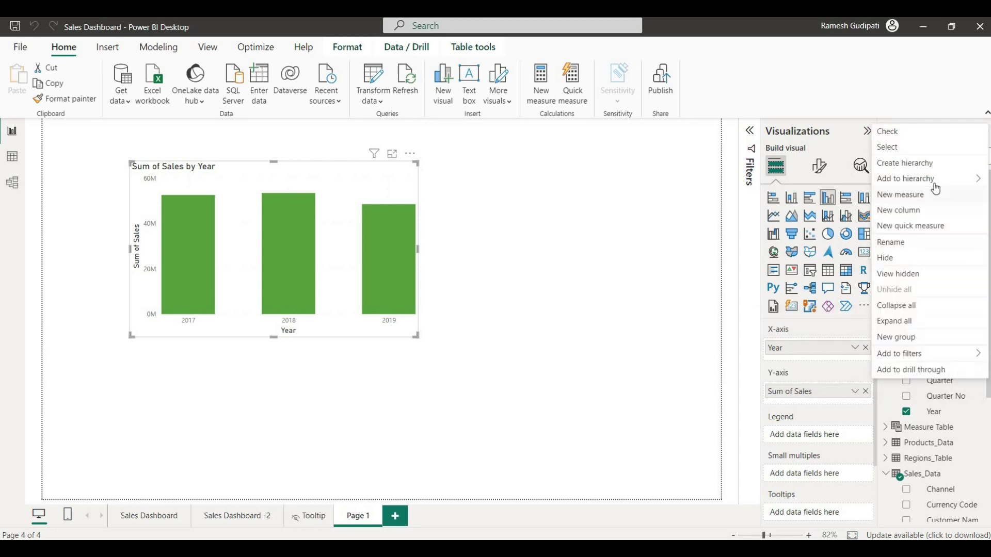
pyautogui.click(806, 185)
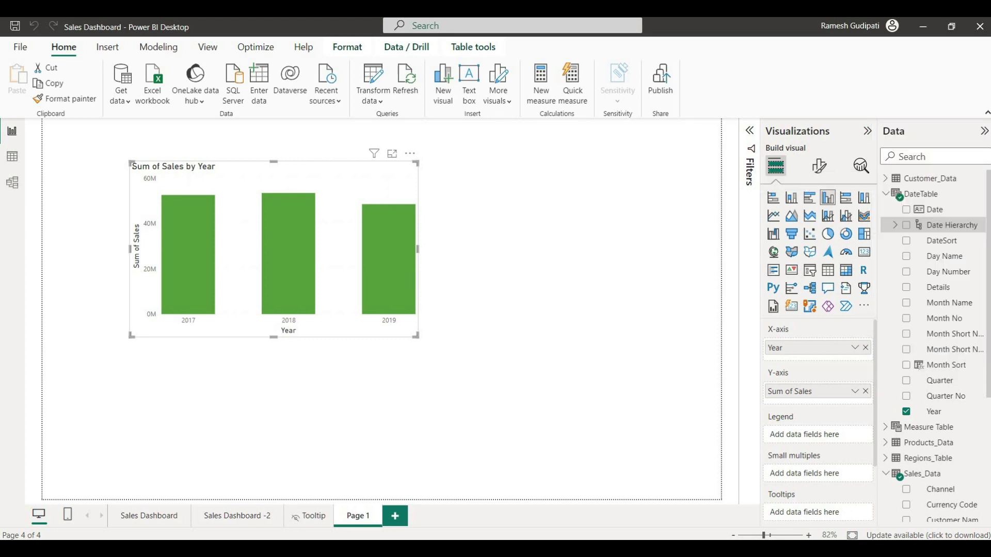
pyautogui.click(980, 304)
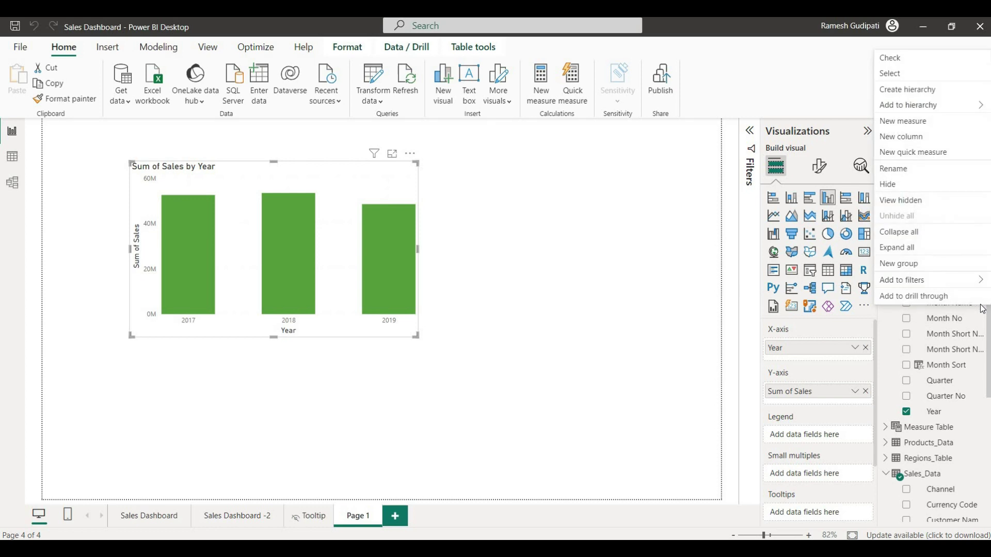
pyautogui.moveTo(932, 108)
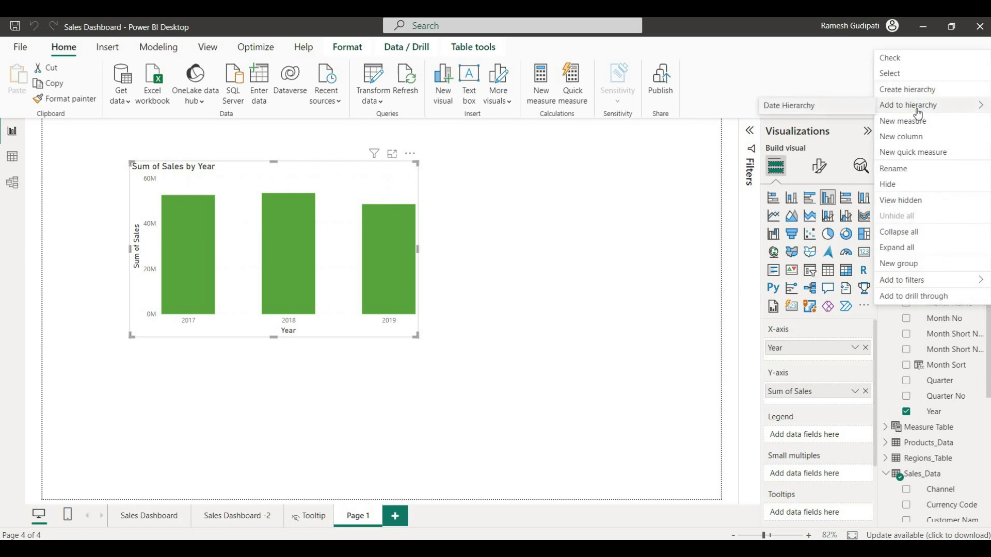
pyautogui.click(796, 106)
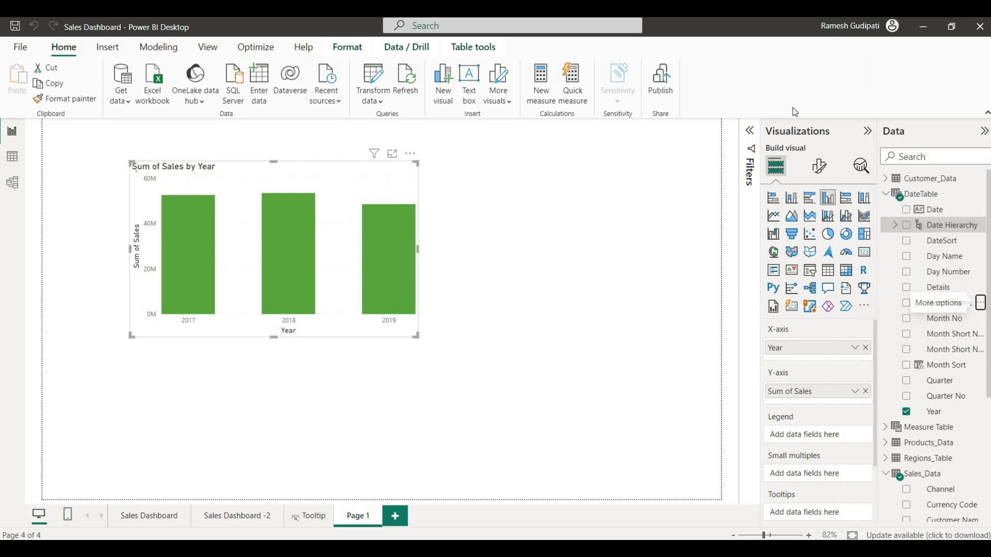
# Step: Add the Date Hierarchy's Year, Quarter and Month Name levels to the chart's X-axis, leaving its Date level out
pyautogui.click(895, 226)
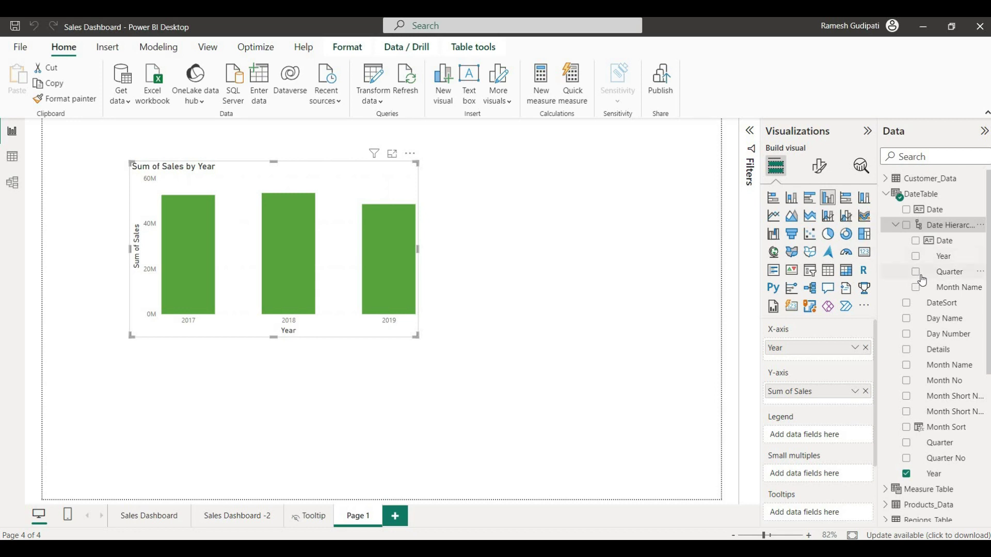
pyautogui.click(915, 242)
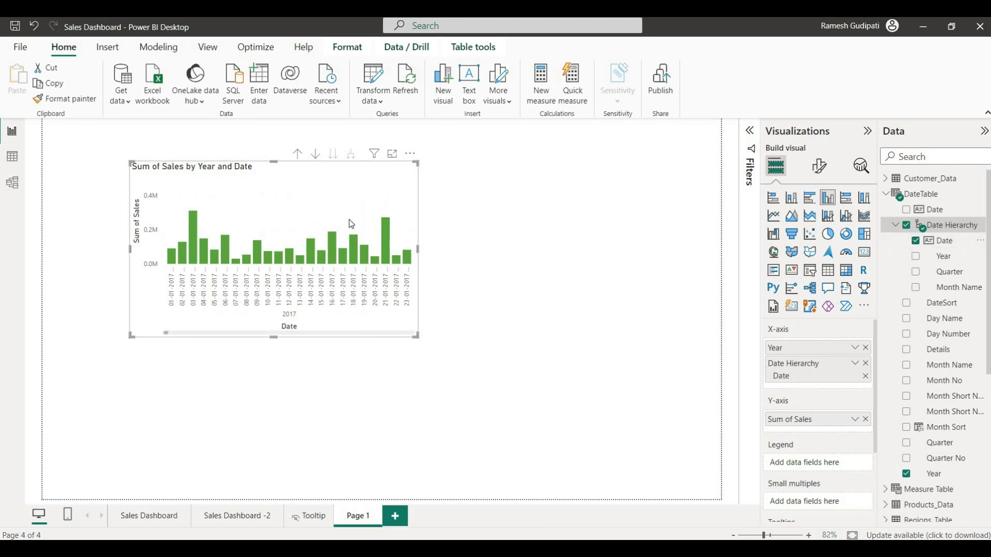
pyautogui.click(915, 256)
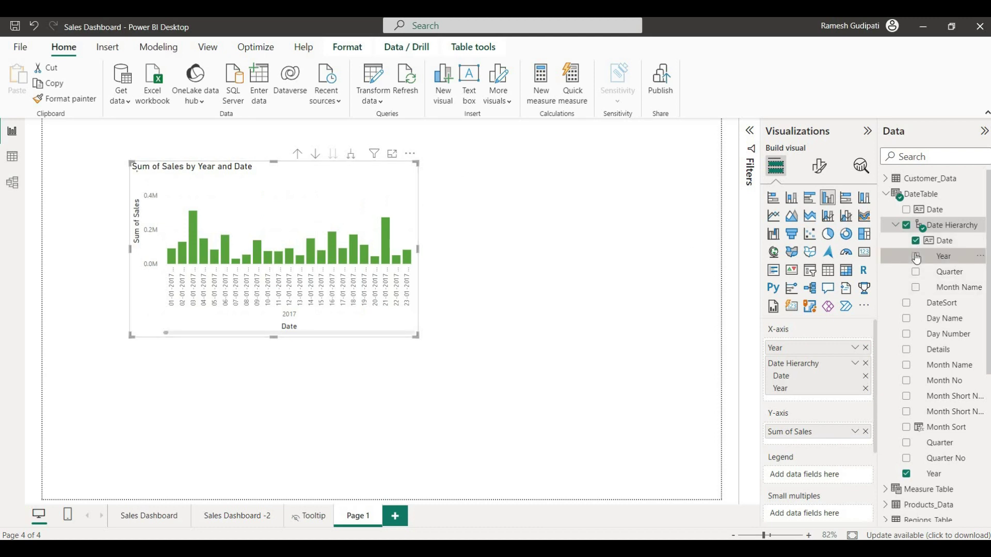
pyautogui.click(916, 242)
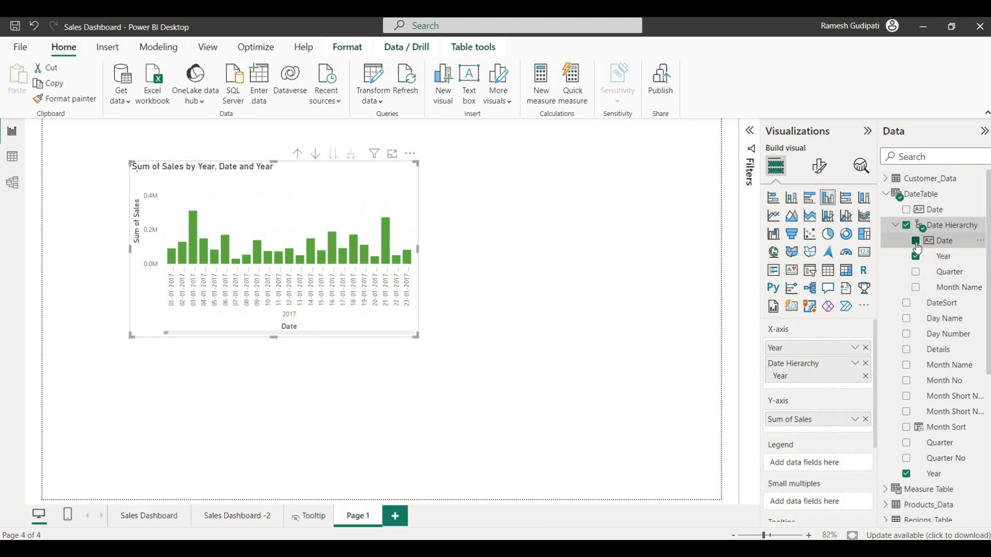
pyautogui.click(915, 272)
pyautogui.click(915, 287)
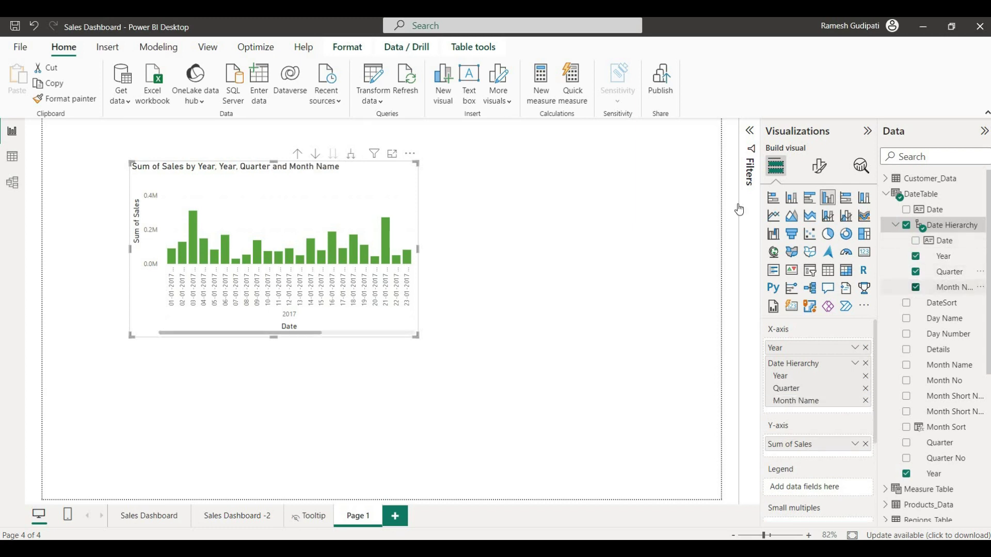
# Step: Move the column chart toward the middle of the page and drill it up one level
pyautogui.moveTo(350, 209); pyautogui.dragTo(469, 218)
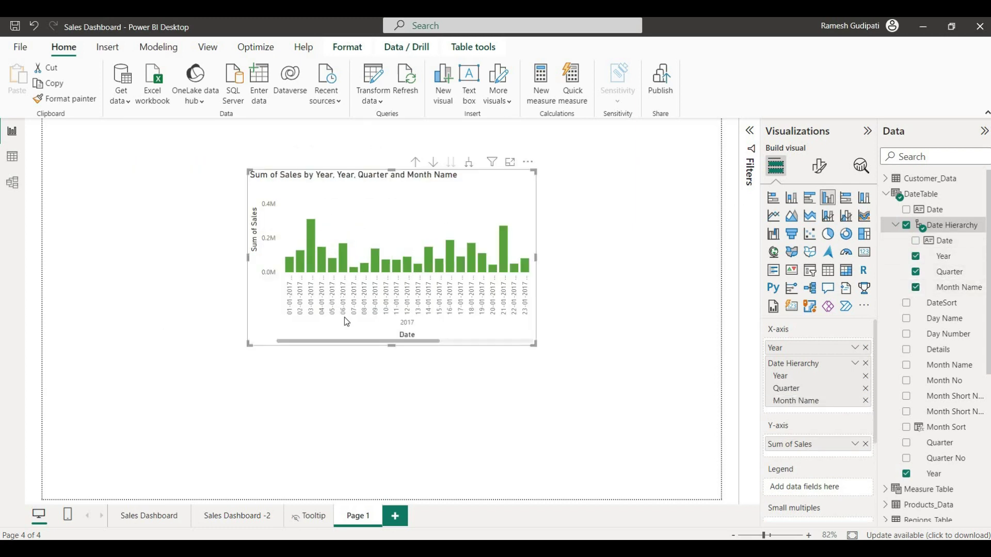
pyautogui.click(416, 164)
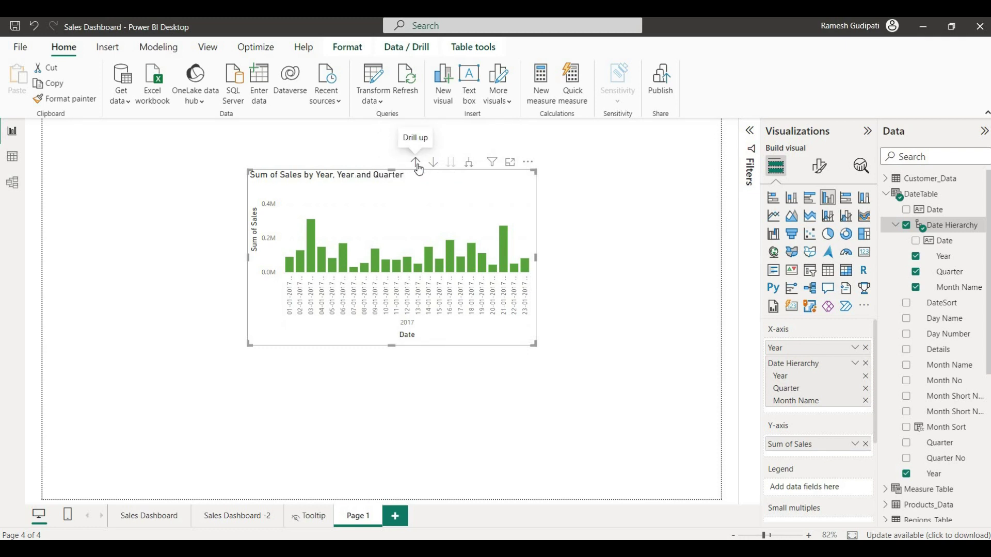
# Step: Drill the column chart up to its top Year level, then move down through Quarter to the Month Name level
pyautogui.click(417, 165)
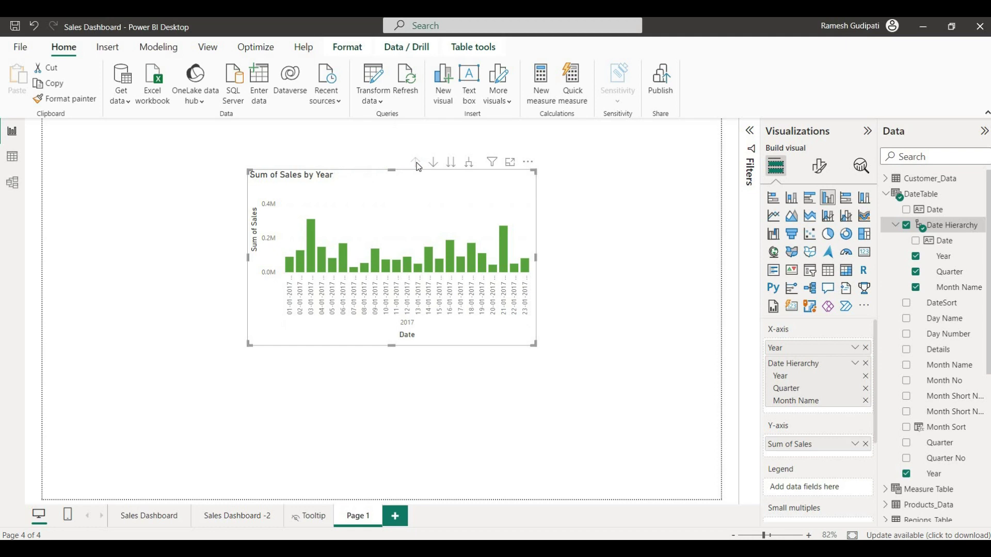
pyautogui.click(450, 164)
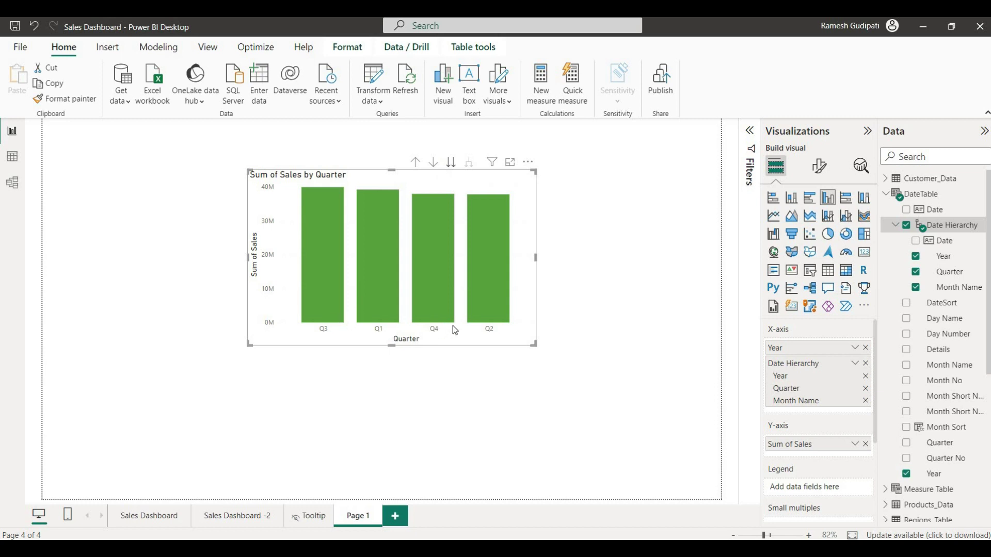
pyautogui.click(450, 163)
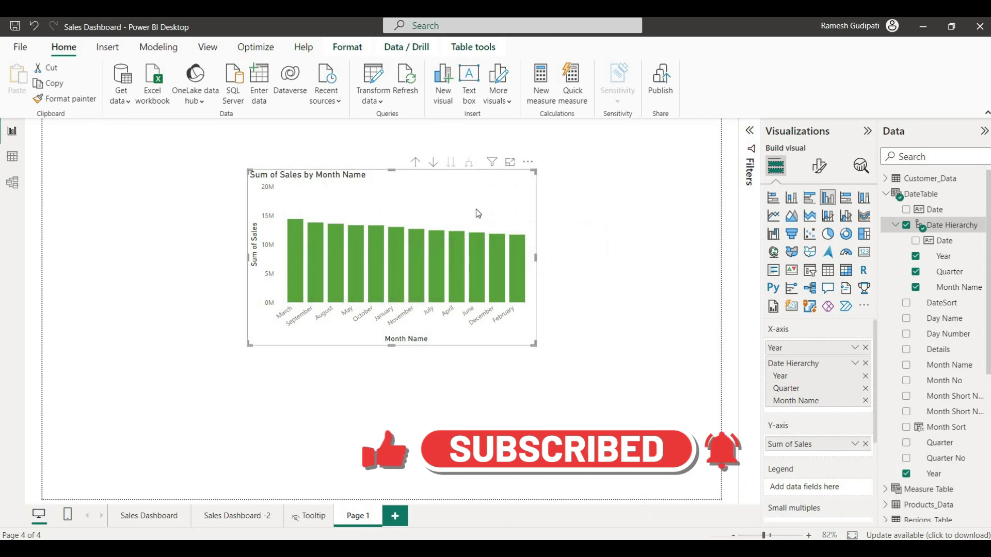
# Step: Shift the chart slightly to the right and drill it up to the Year level with drill mode enabled
pyautogui.moveTo(511, 207); pyautogui.dragTo(552, 203)
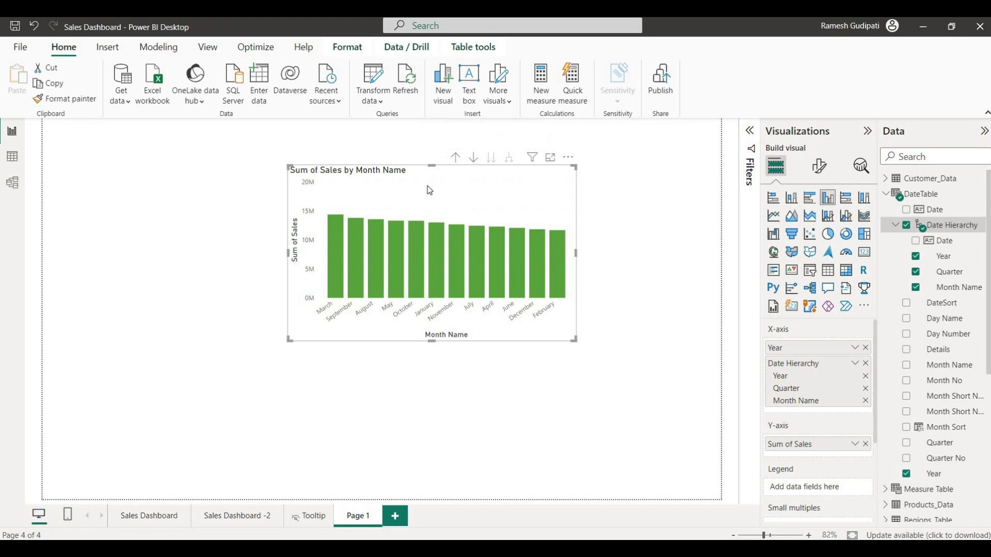
pyautogui.click(454, 164)
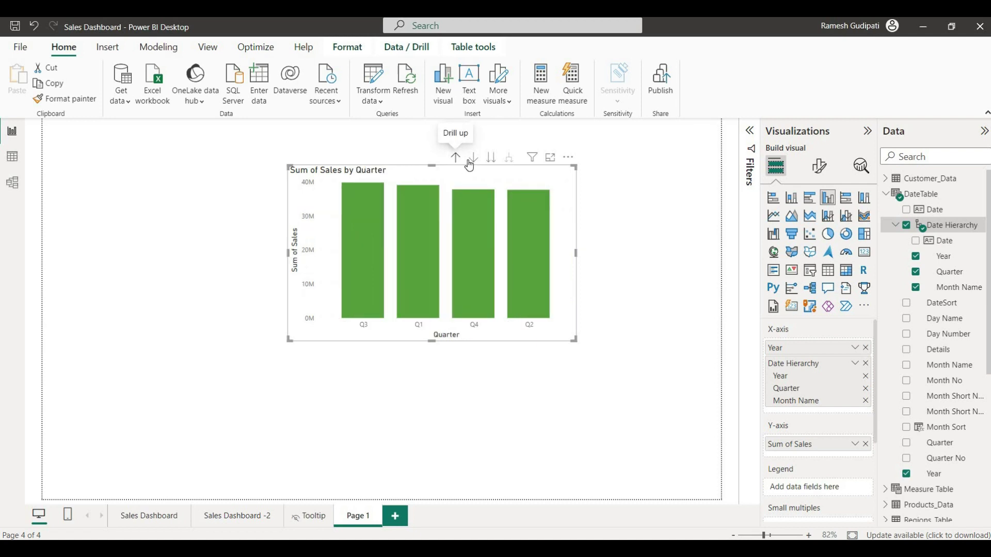
pyautogui.click(470, 163)
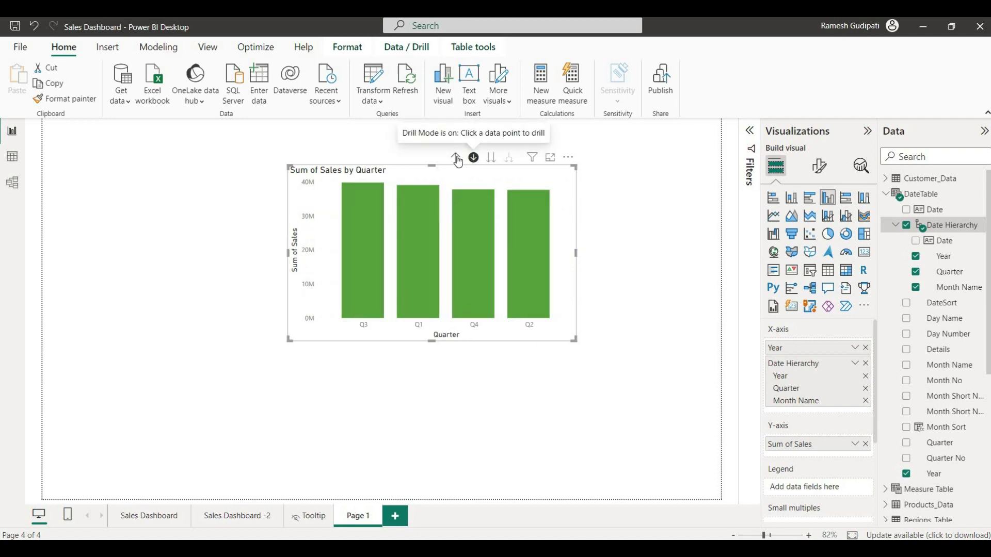
pyautogui.click(456, 160)
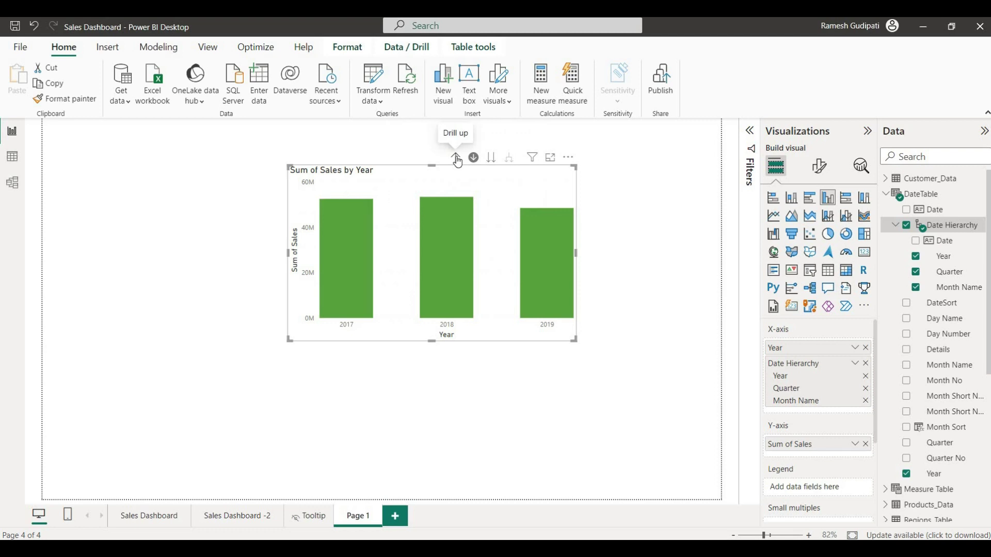
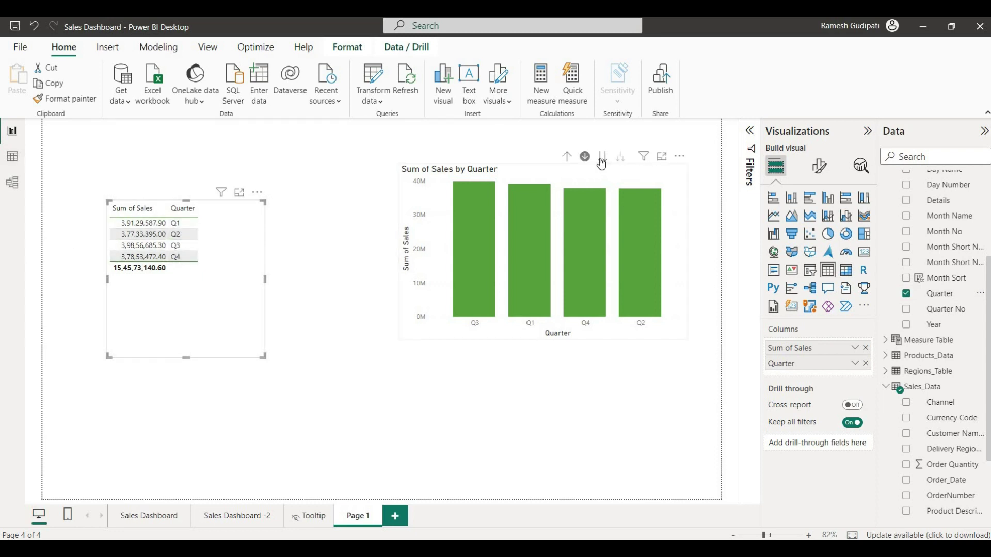
# Step: Advance the chart to the Month Name level and move the standalone Year field from its X-axis to its Legend
pyautogui.moveTo(472, 202)
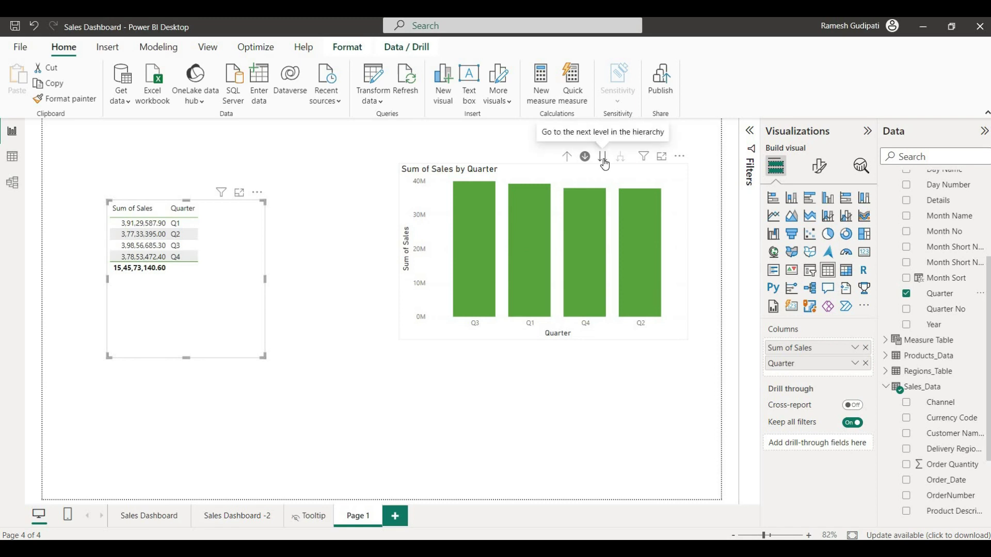
pyautogui.click(603, 157)
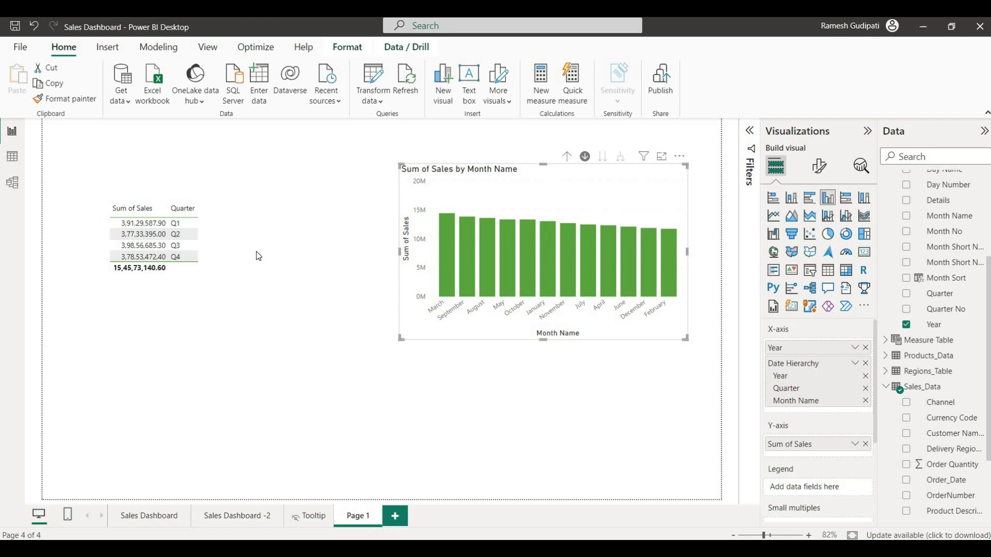
pyautogui.scroll(-2, 940, 449)
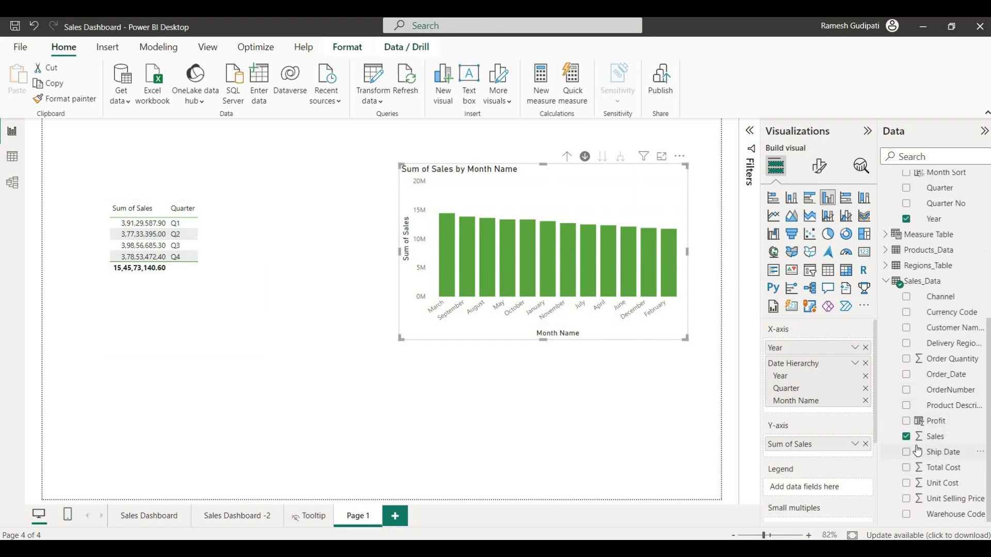
pyautogui.scroll(1, 923, 269)
pyautogui.scroll(1, 923, 269)
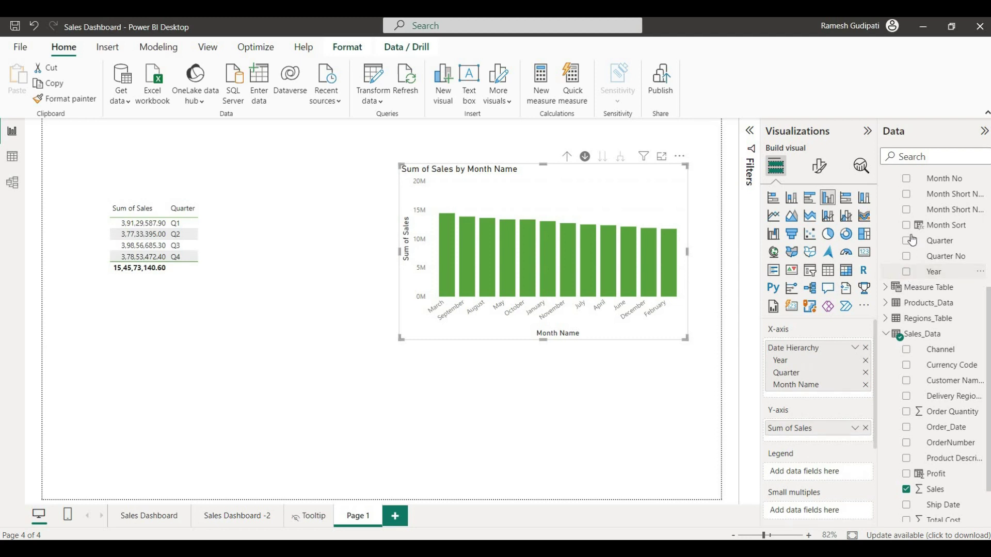
pyautogui.scroll(4, 937, 264)
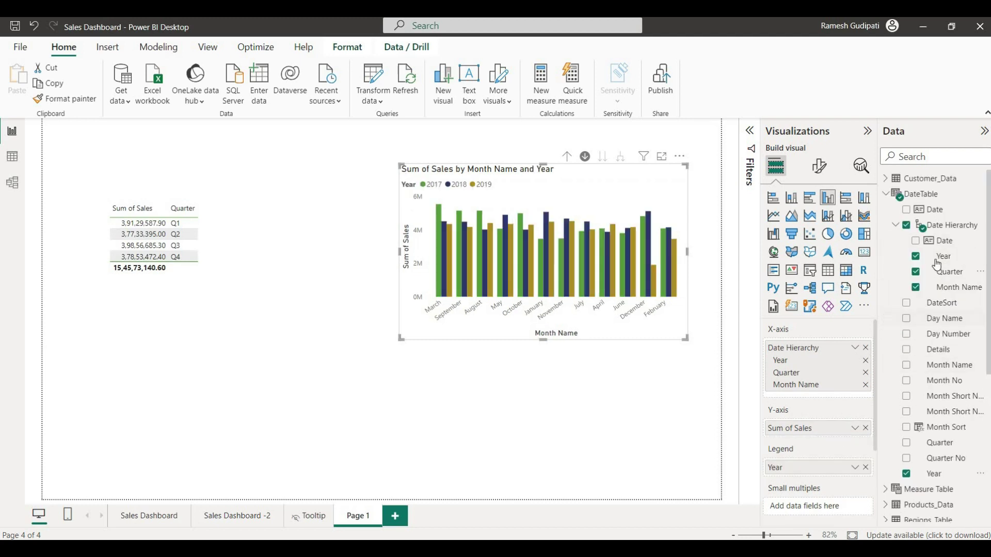
# Step: Replace the Quarter column in the sales table with the Date Hierarchy's Month Name level
pyautogui.press('Tab')
pyautogui.click(927, 288)
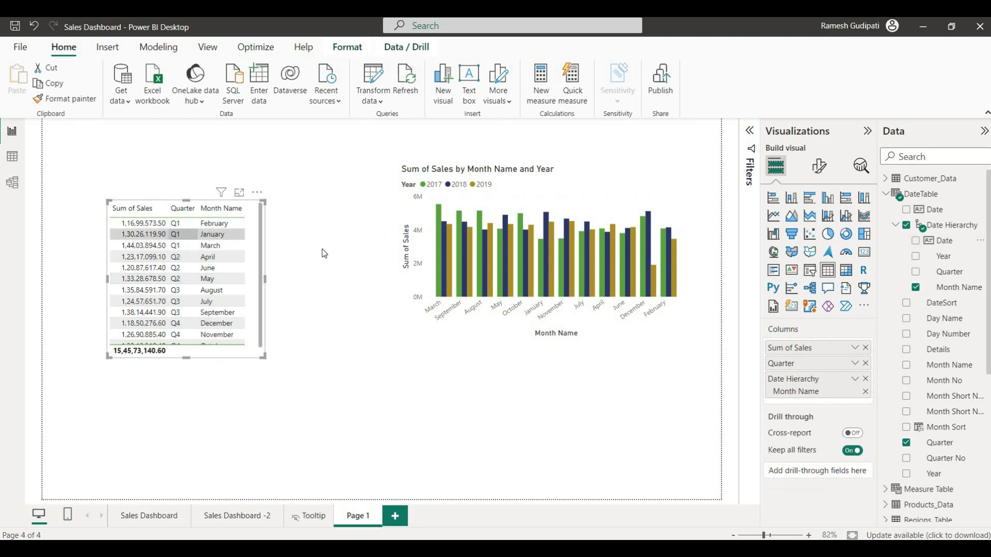
pyautogui.doubleClick(908, 444)
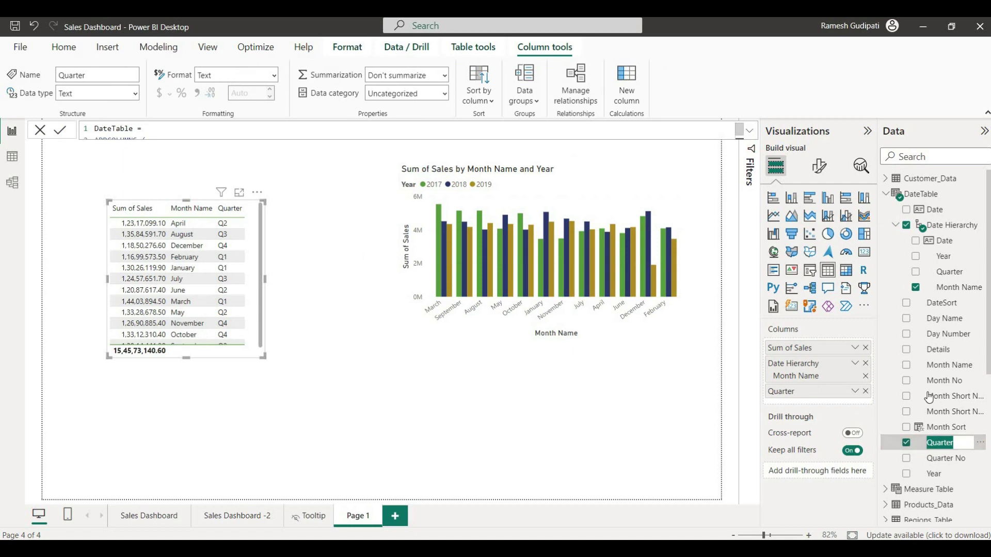
pyautogui.click(906, 443)
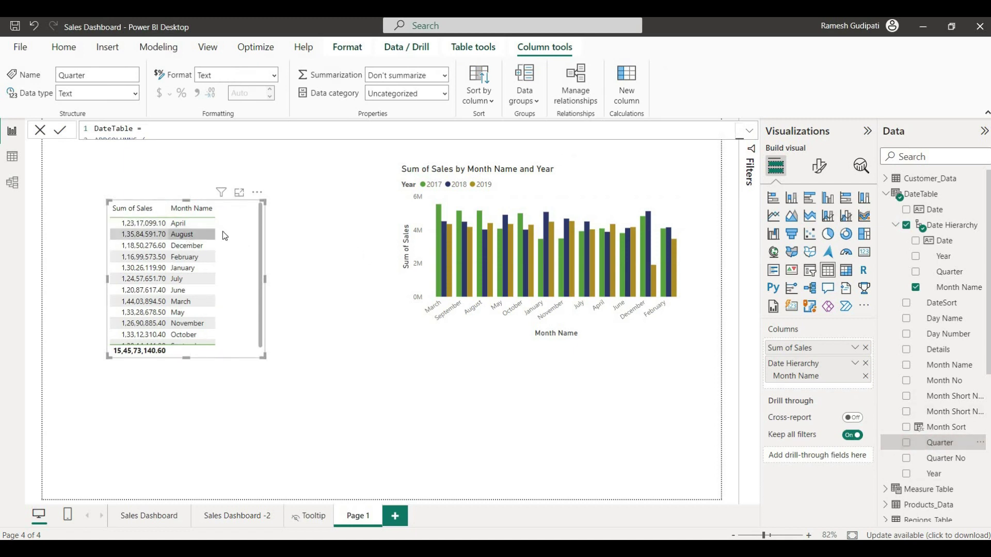
# Step: Remove the Year field from the column chart's Legend
pyautogui.click(681, 202)
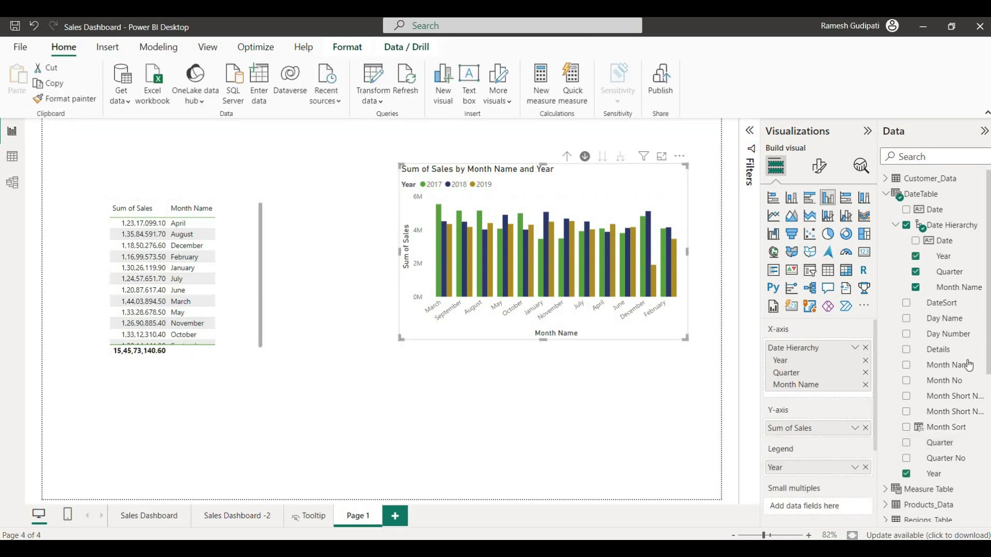
pyautogui.scroll(-5, 965, 372)
pyautogui.scroll(-4, 964, 384)
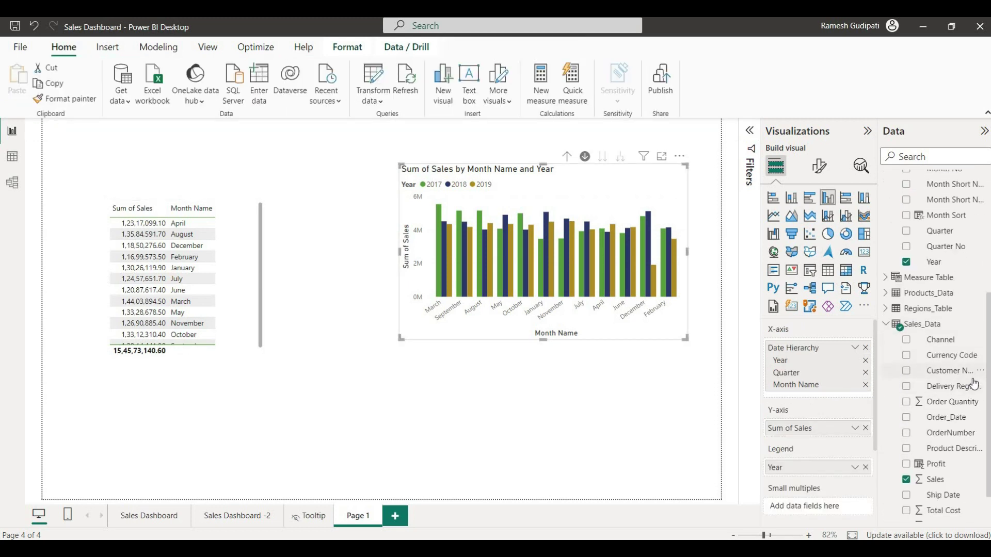
pyautogui.scroll(-2, 969, 382)
pyautogui.click(866, 467)
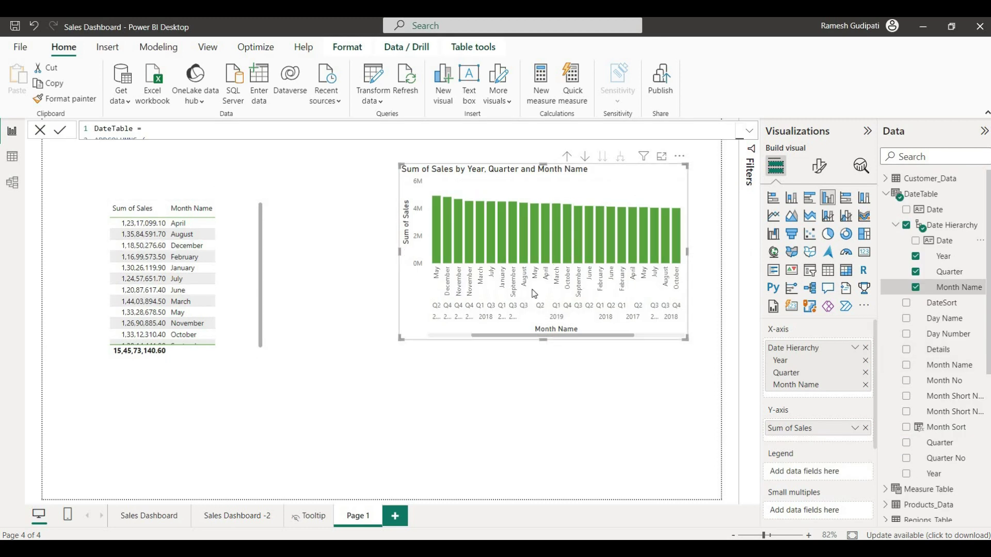
# Step: Reduce the chart's X-axis to the Year and Quarter levels of the Date Hierarchy, dropping Month Name
pyautogui.click(916, 287)
pyautogui.click(915, 271)
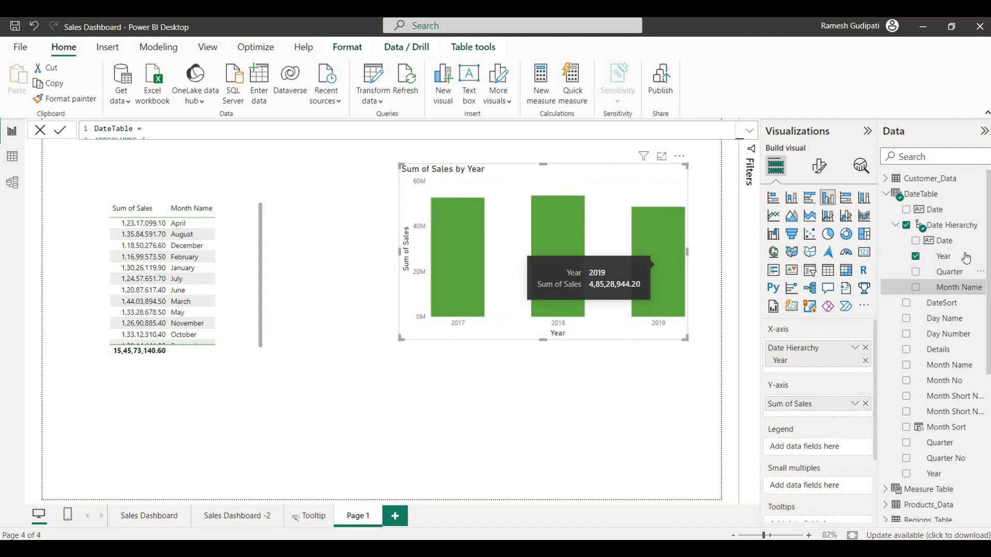
pyautogui.click(916, 272)
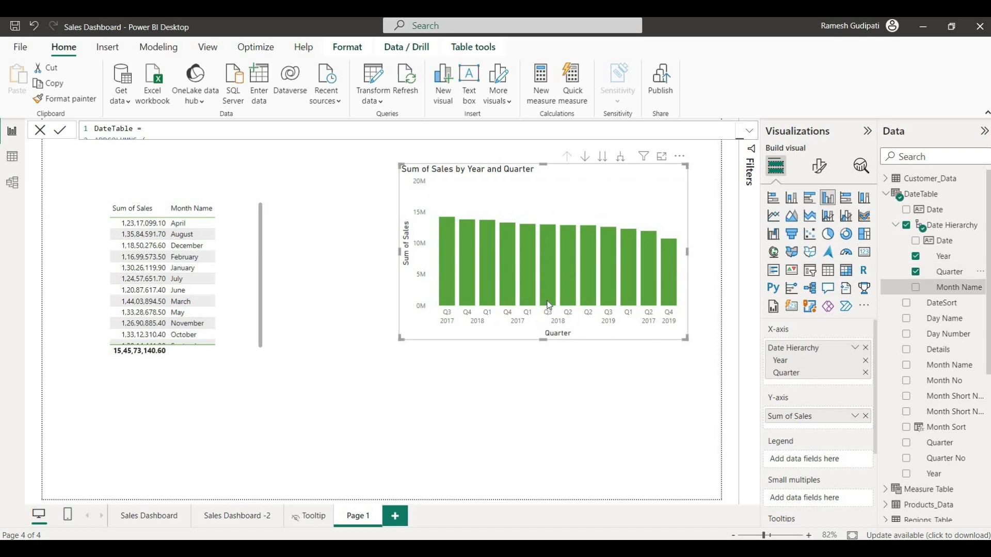
# Step: Add Profit from Sales_Data to the chart's Y-axis and enlarge the chart slightly from its upper-left corner
pyautogui.scroll(-5, 955, 403)
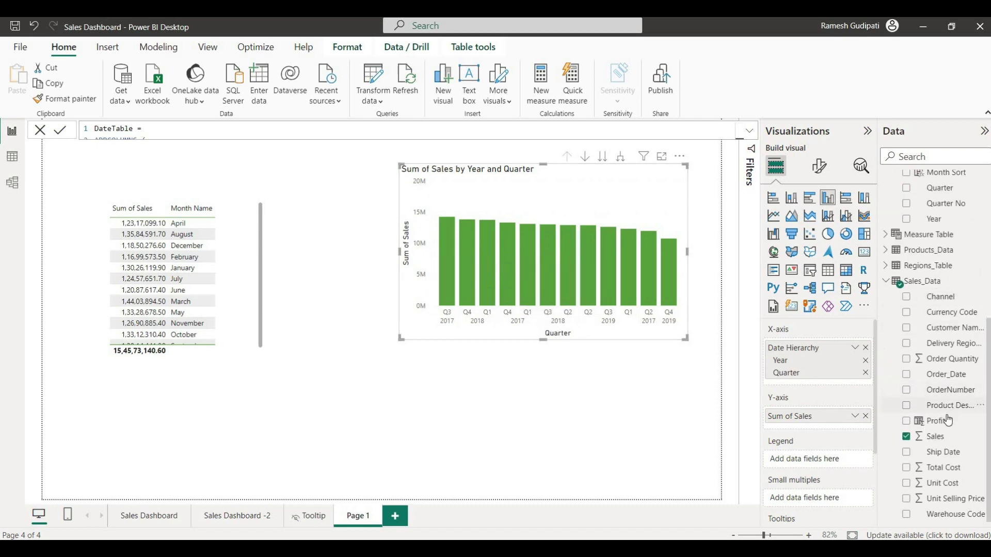
pyautogui.click(907, 422)
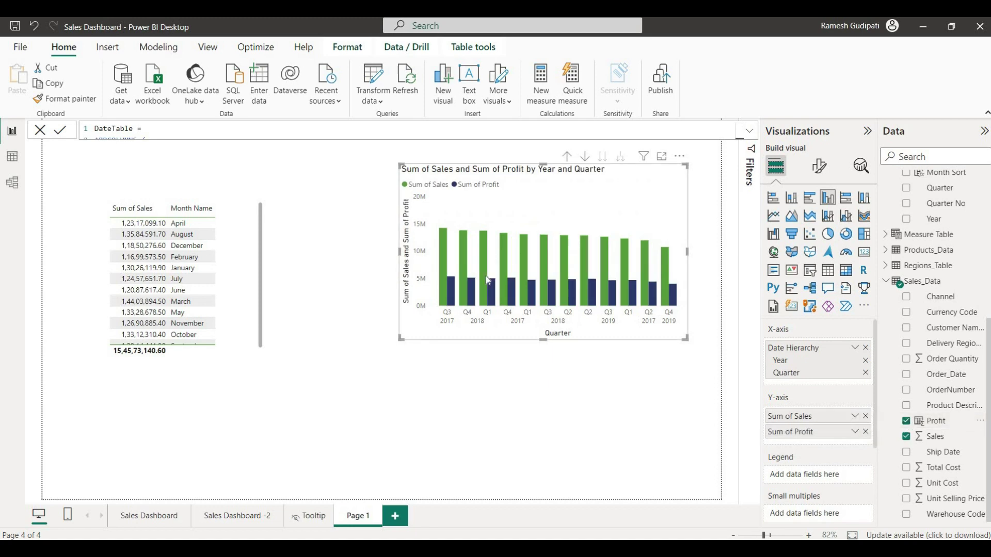
pyautogui.moveTo(397, 162); pyautogui.dragTo(378, 158)
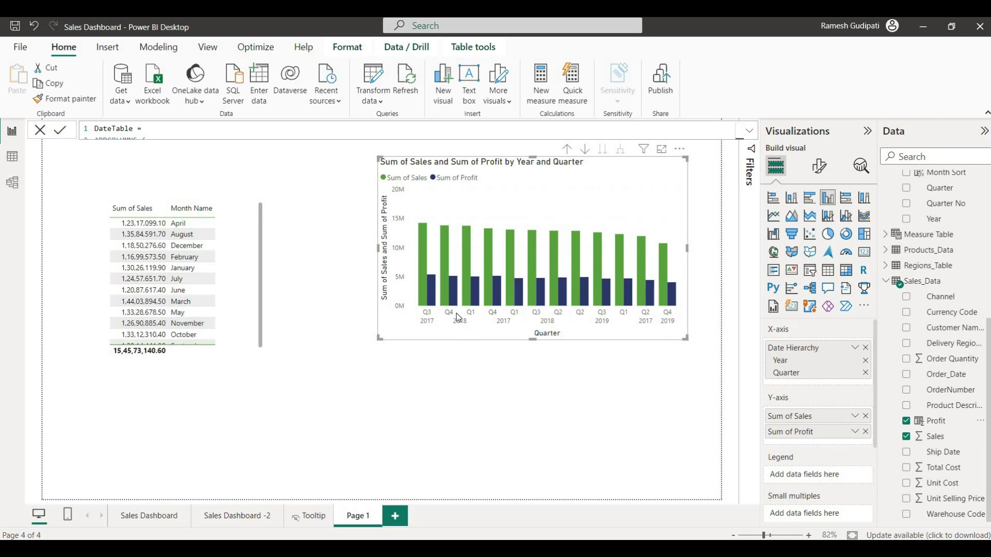
# Step: Enable drill mode on the sales and profit chart and drill it up to the Year level
pyautogui.click(586, 151)
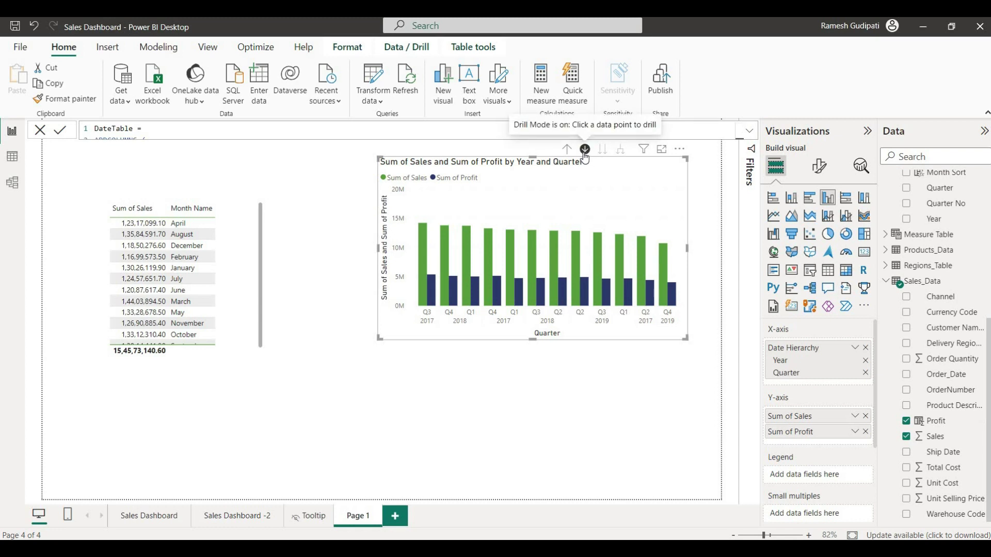
pyautogui.click(567, 150)
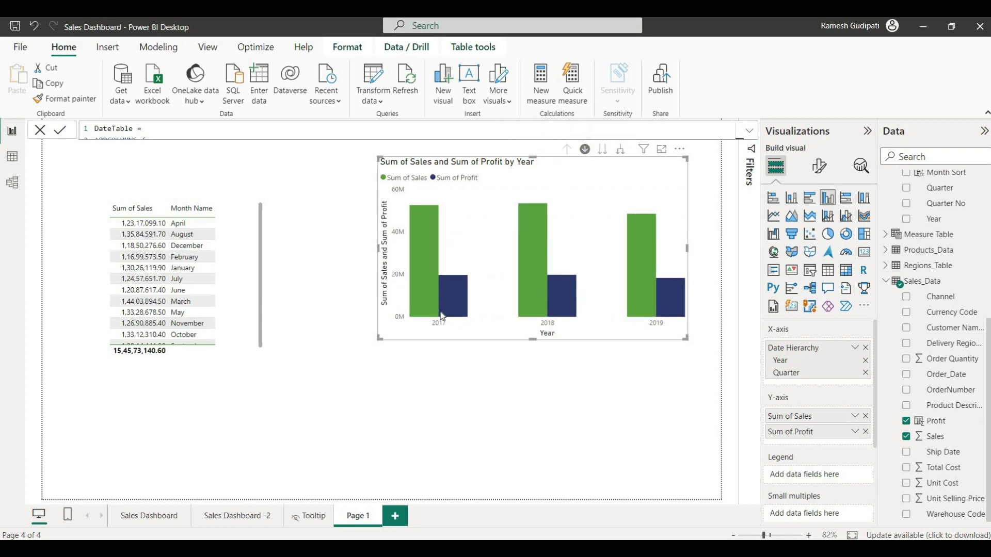
# Step: Show the Date Hierarchy's Year level in the sales table instead of Month Name
pyautogui.click(240, 289)
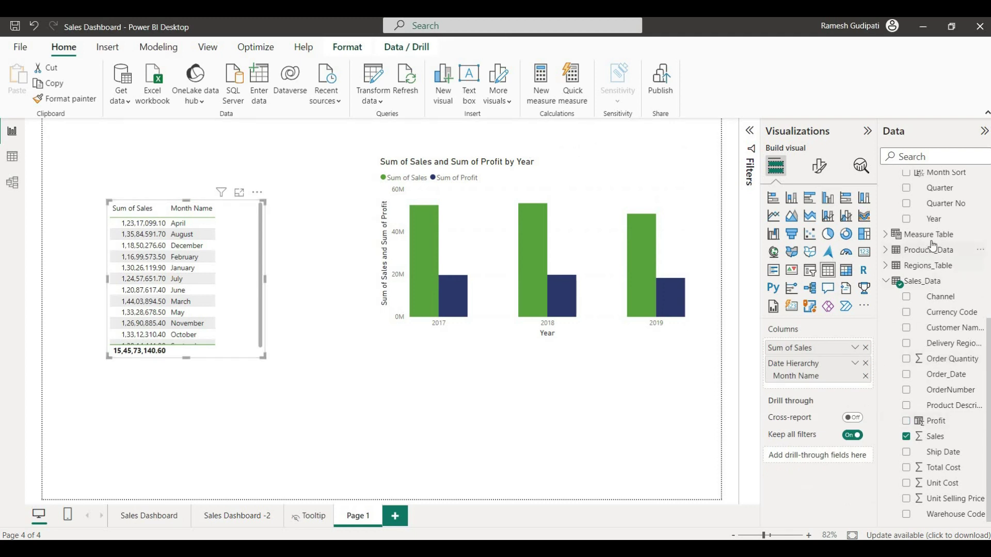
pyautogui.scroll(5, 933, 246)
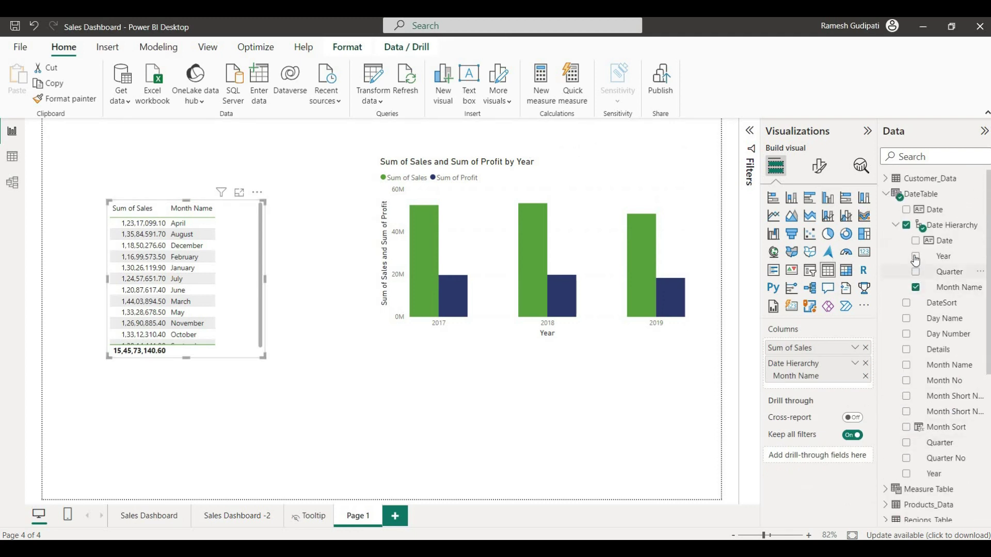
pyautogui.click(915, 257)
pyautogui.click(915, 287)
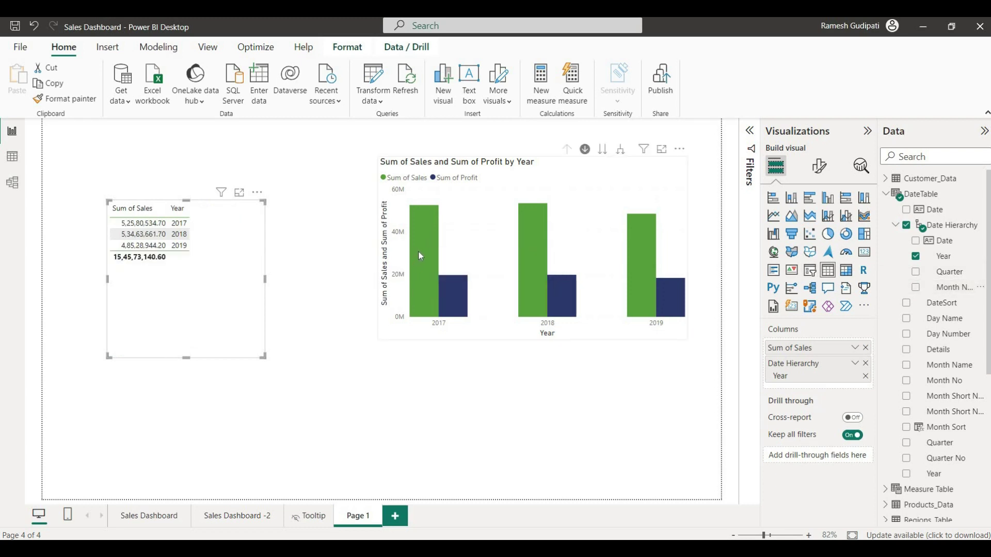
# Step: Check the chart's 2017 sales and profit against the table, and add Profit from Sales_Data to the table
pyautogui.moveTo(421, 251)
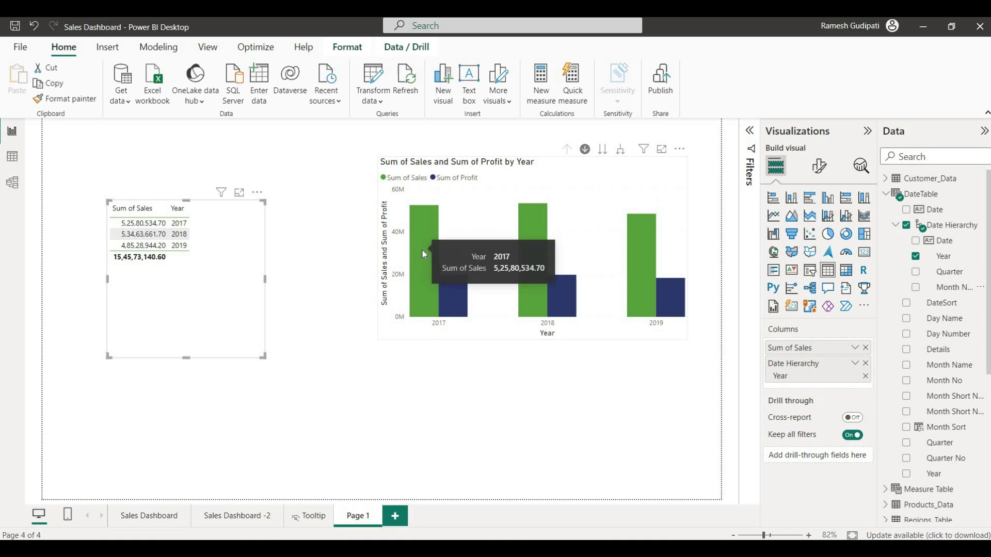
pyautogui.moveTo(457, 290)
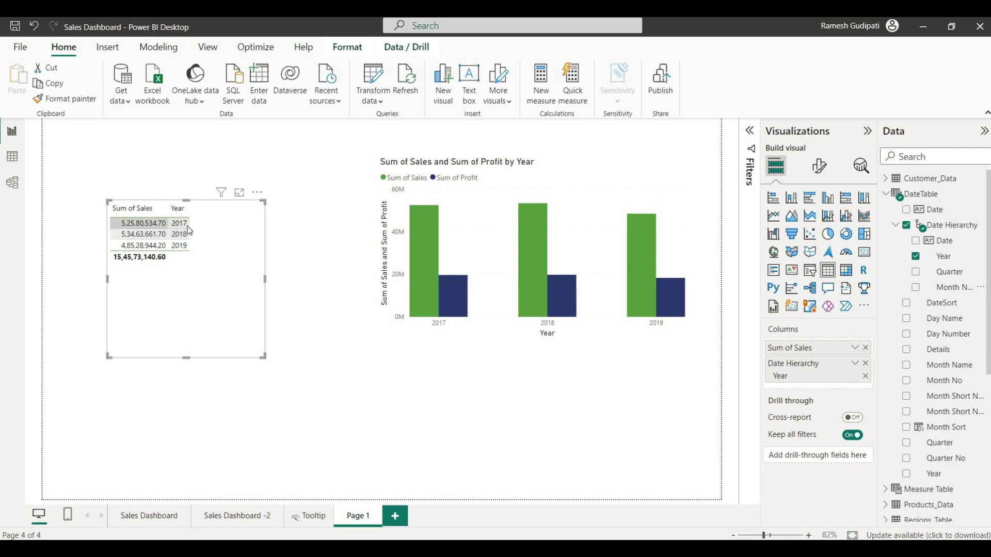
pyautogui.scroll(-2, 960, 465)
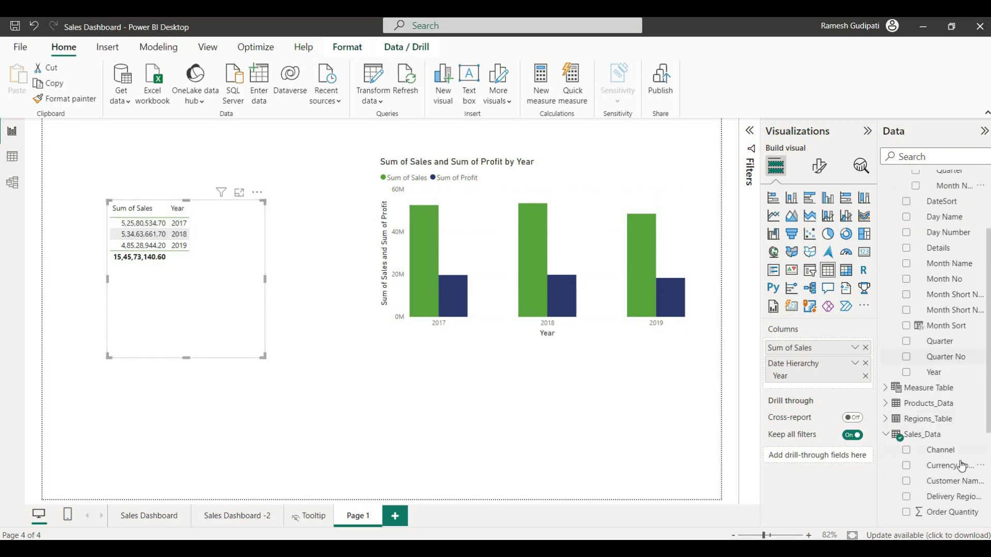
pyautogui.scroll(-2, 962, 466)
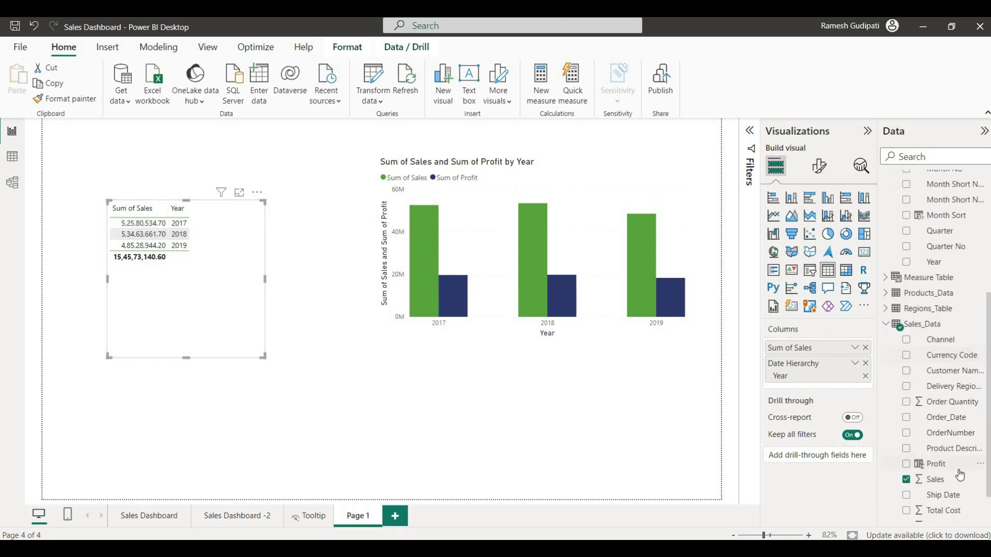
pyautogui.click(906, 466)
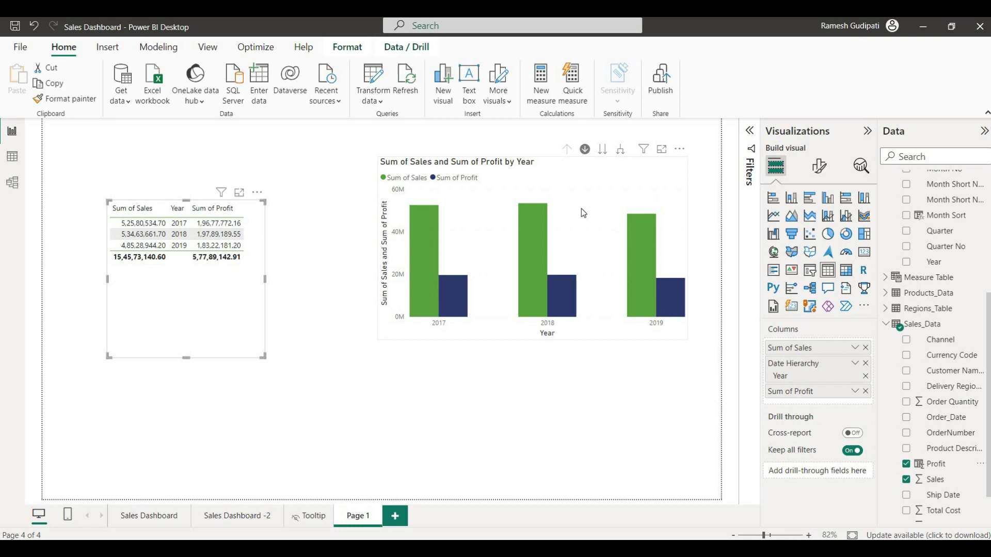
# Step: Switch to the other Power BI Desktop report named ram
pyautogui.hotkey('alt', 'Tab')
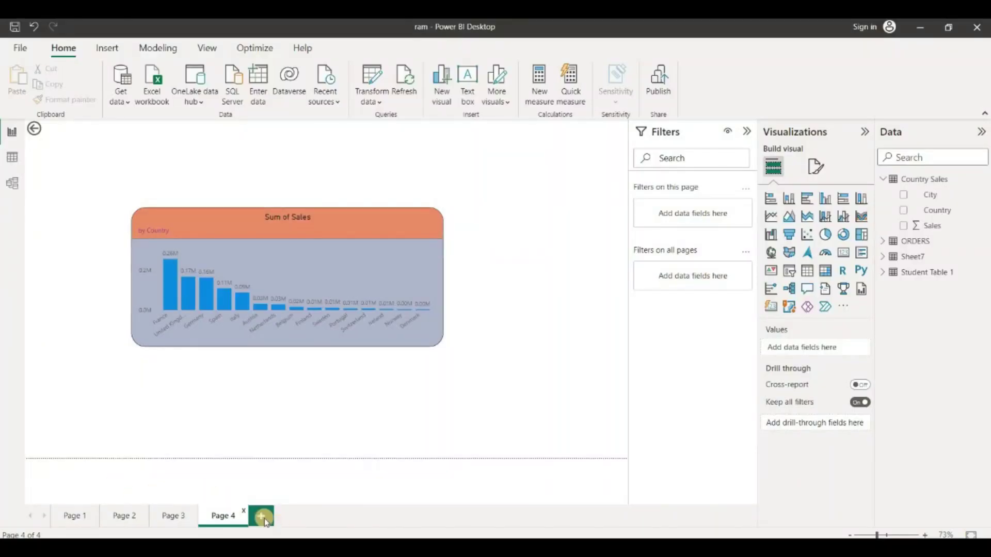
# Step: Add a new report page with a table showing City, Country and Sales from Country Sales
pyautogui.click(260, 517)
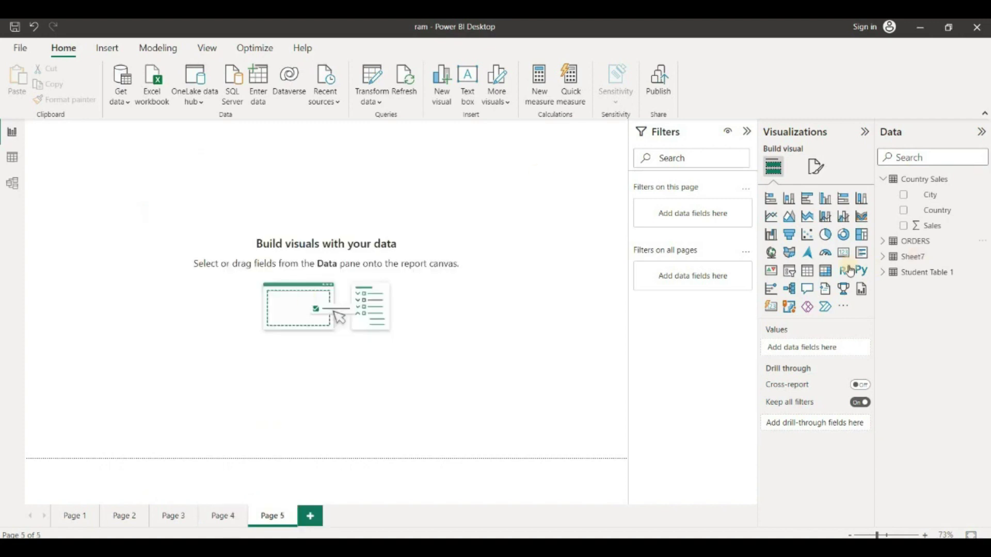
pyautogui.click(807, 270)
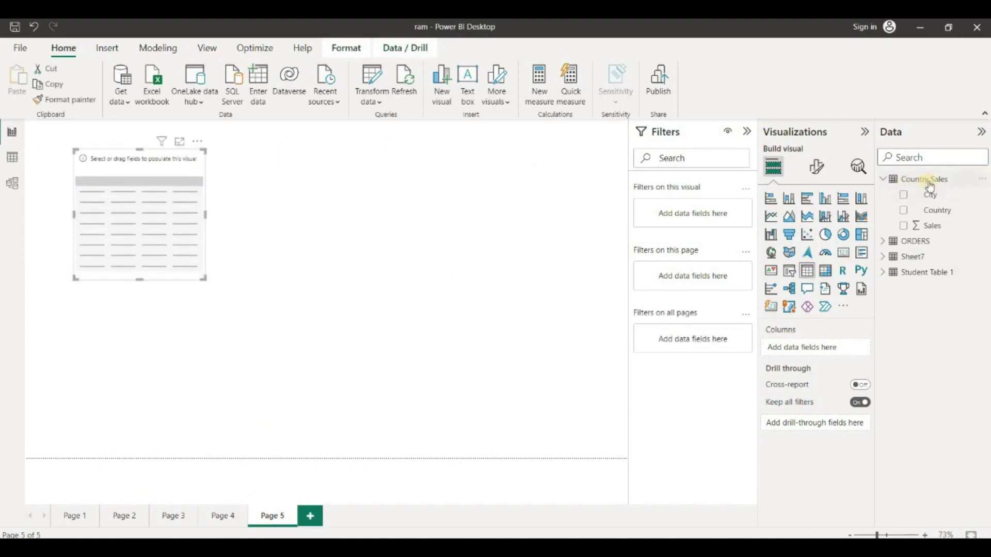
pyautogui.click(883, 181)
pyautogui.click(883, 181)
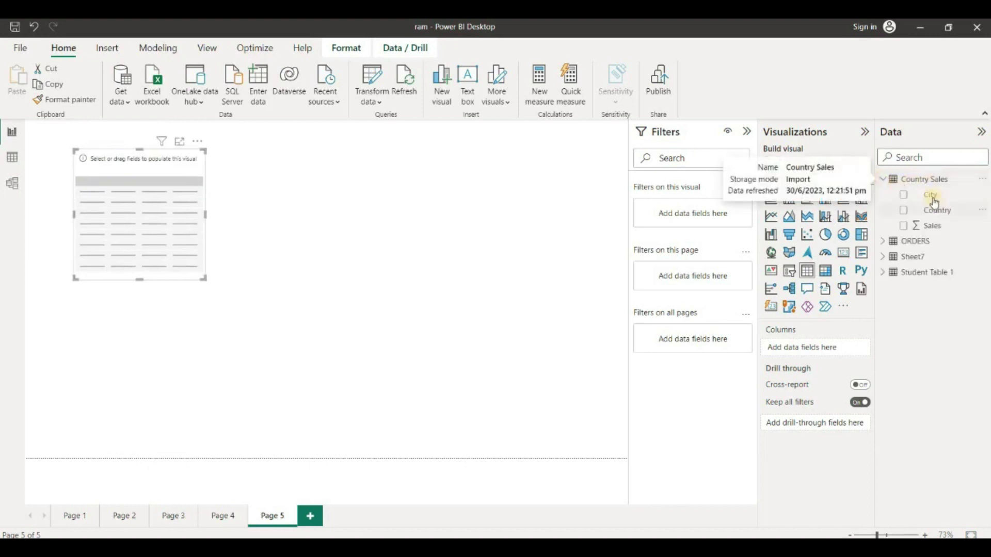
pyautogui.moveTo(930, 198); pyautogui.dragTo(822, 345)
pyautogui.moveTo(817, 340); pyautogui.dragTo(819, 342)
pyautogui.moveTo(929, 209); pyautogui.dragTo(842, 330)
pyautogui.moveTo(932, 226); pyautogui.dragTo(807, 378)
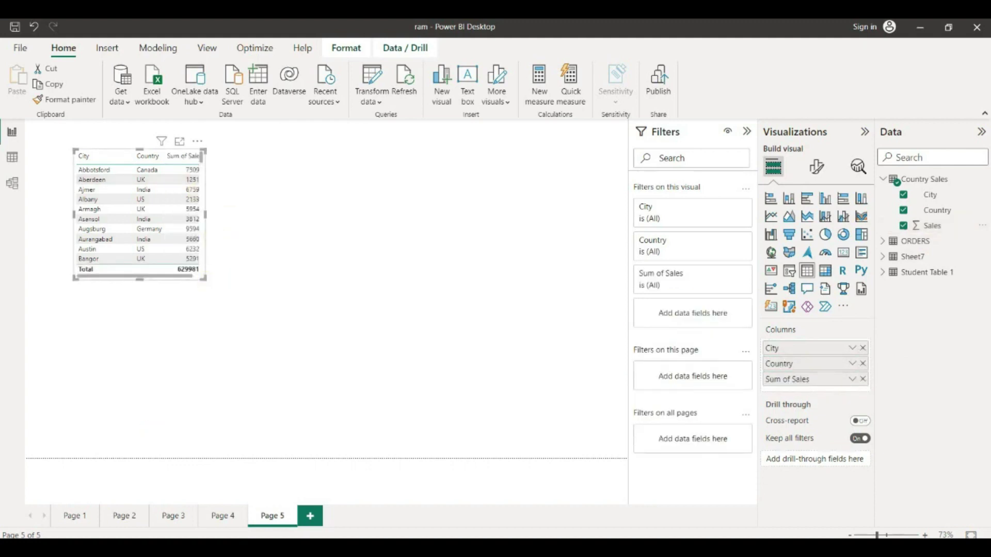
# Step: Set City and Country from Country Sales as drill-through fields on Page 5
pyautogui.click(172, 516)
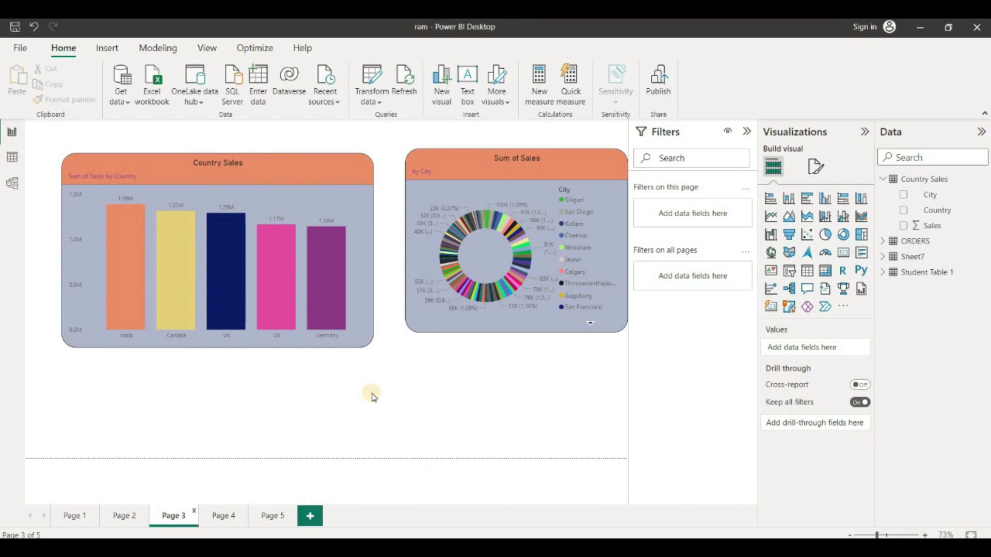
pyautogui.click(273, 516)
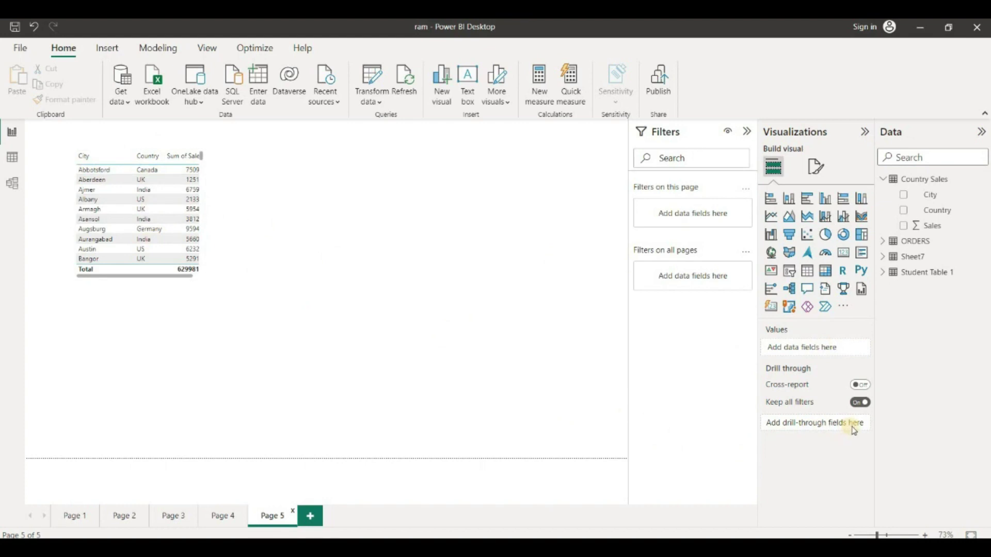
pyautogui.moveTo(933, 209); pyautogui.dragTo(825, 424)
pyautogui.moveTo(937, 210); pyautogui.dragTo(834, 478)
pyautogui.click(932, 227)
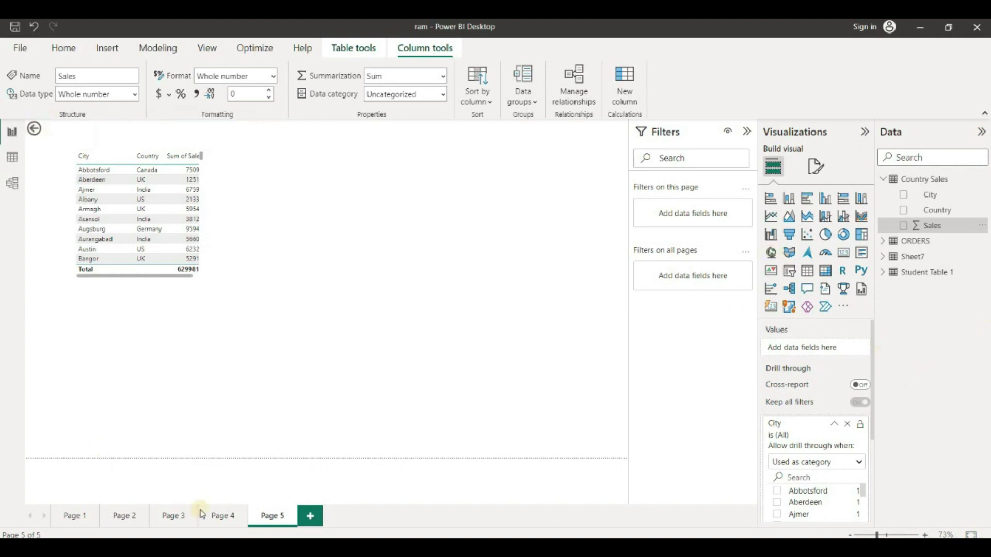
# Step: Check whether the India bar in Page 3's Country Sales chart offers drill through, and review the drill-through fields on Page 5
pyautogui.click(175, 516)
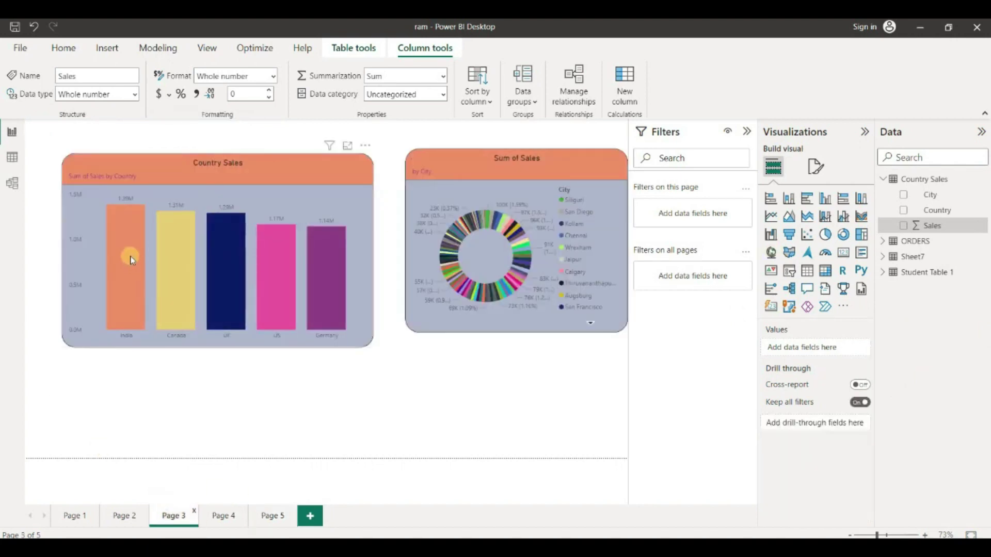
pyautogui.moveTo(131, 260)
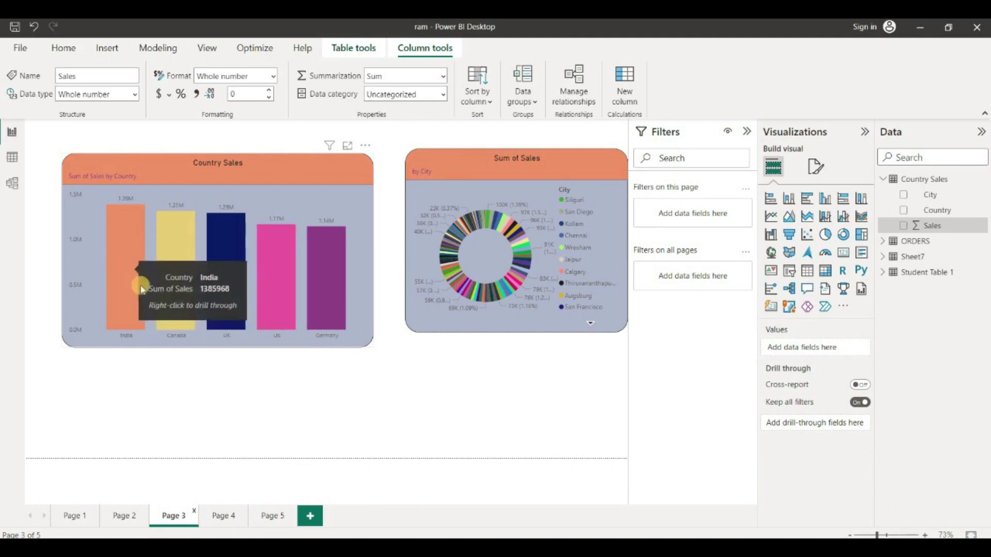
pyautogui.click(272, 516)
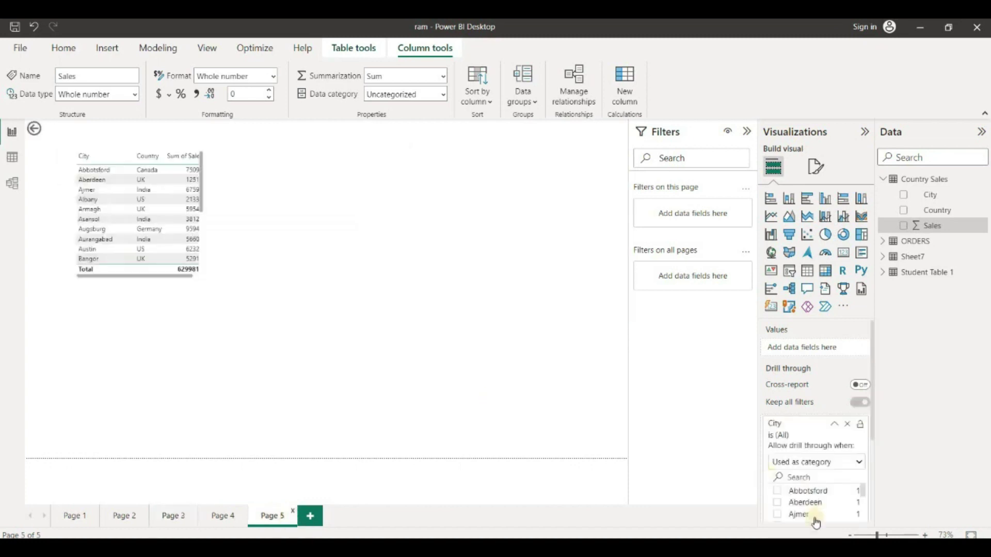
pyautogui.click(172, 516)
pyautogui.moveTo(124, 289)
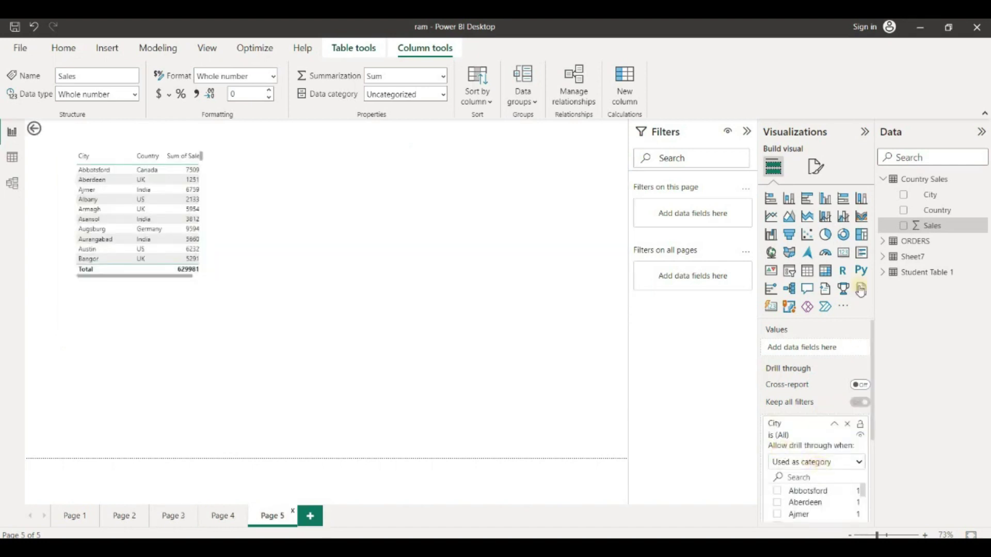
pyautogui.click(173, 516)
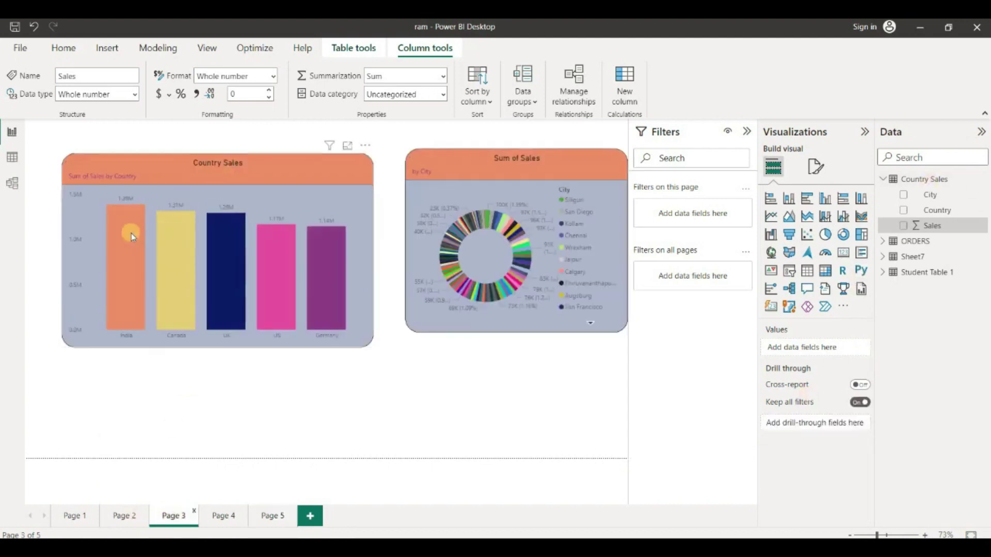
pyautogui.moveTo(129, 237)
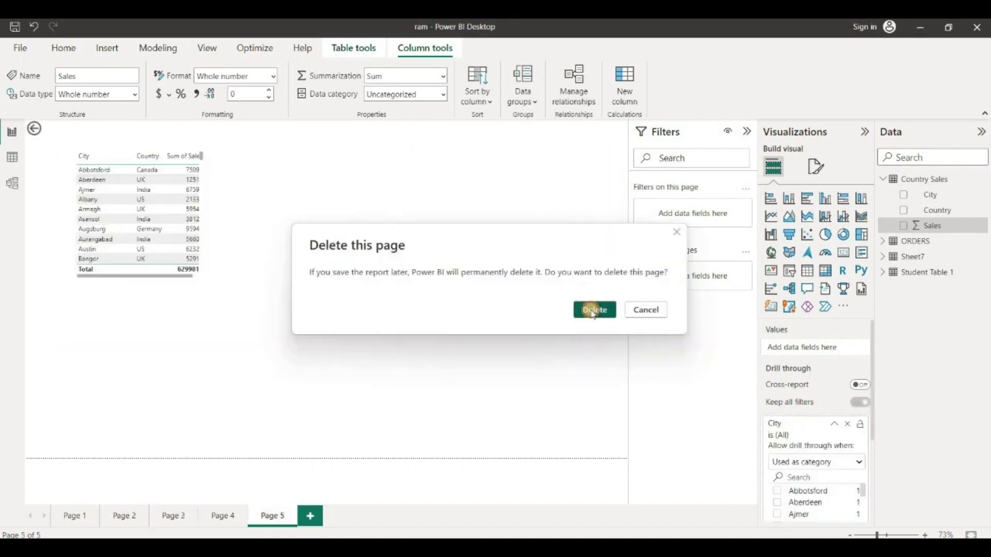
# Step: Delete Page 5 and check the India bar's tooltip on Page 3 without a drill-through target
pyautogui.click(593, 309)
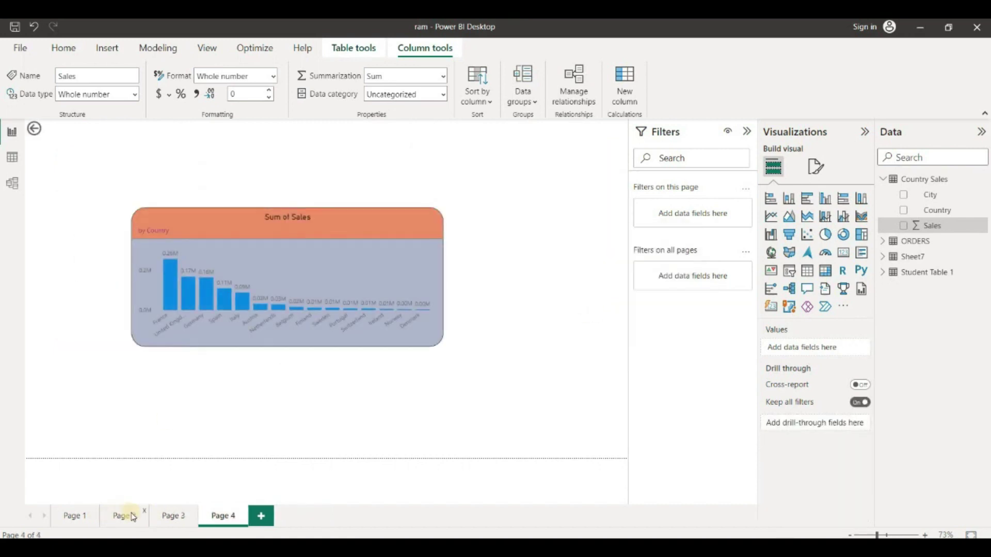
pyautogui.click(171, 515)
pyautogui.moveTo(134, 234)
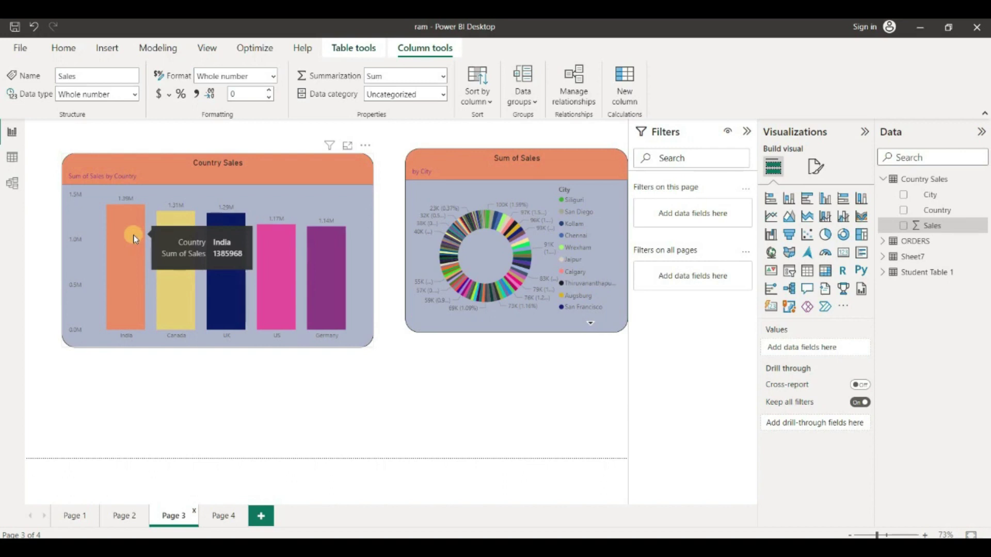
# Step: Recreate Page 5 with a table of City, Country and Sales from Country Sales
pyautogui.click(261, 518)
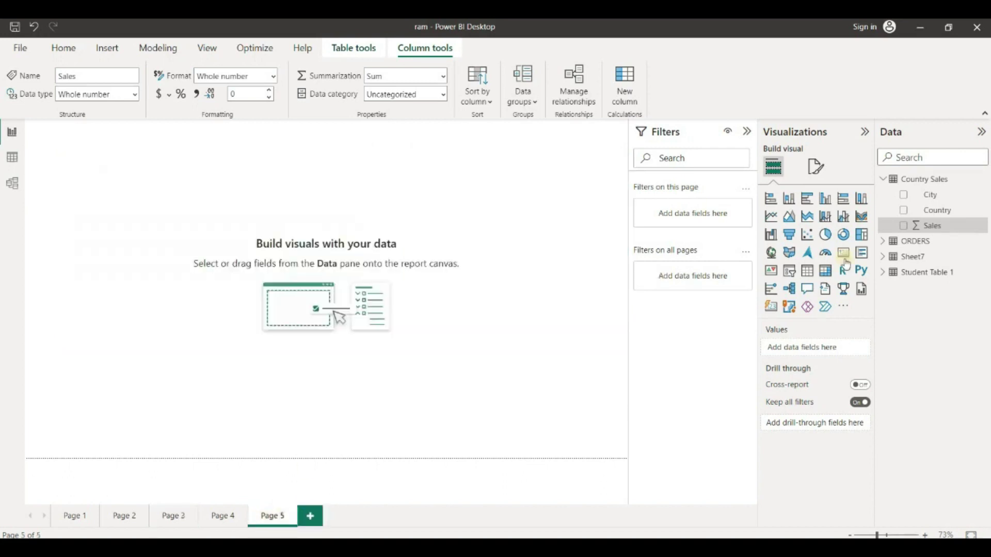
pyautogui.click(805, 274)
pyautogui.moveTo(930, 195); pyautogui.dragTo(805, 348)
pyautogui.moveTo(937, 210); pyautogui.dragTo(823, 361)
pyautogui.moveTo(932, 226); pyautogui.dragTo(816, 372)
# Step: Assign City and Country as the drill-through fields of the recreated Page 5
pyautogui.moveTo(816, 372); pyautogui.dragTo(816, 371)
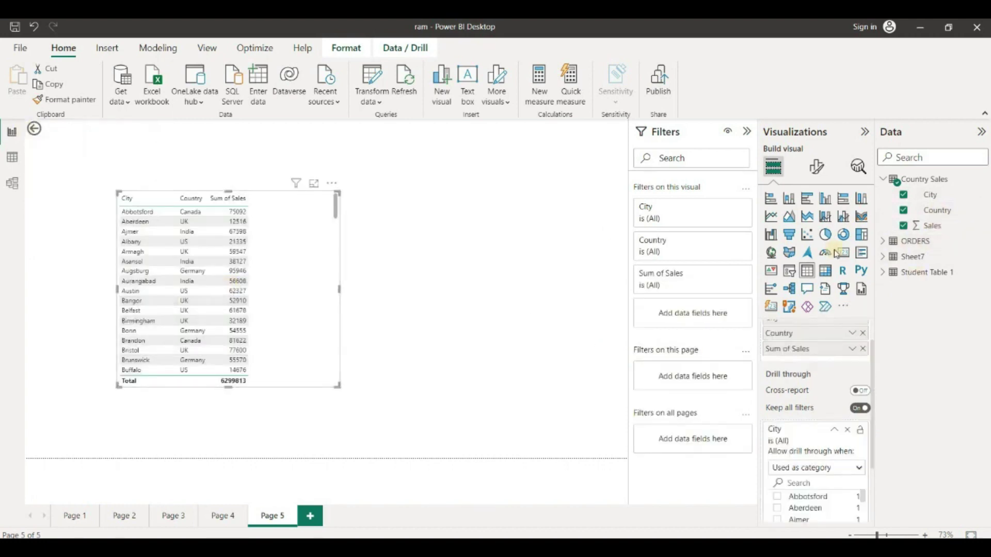
pyautogui.moveTo(936, 210); pyautogui.dragTo(851, 508)
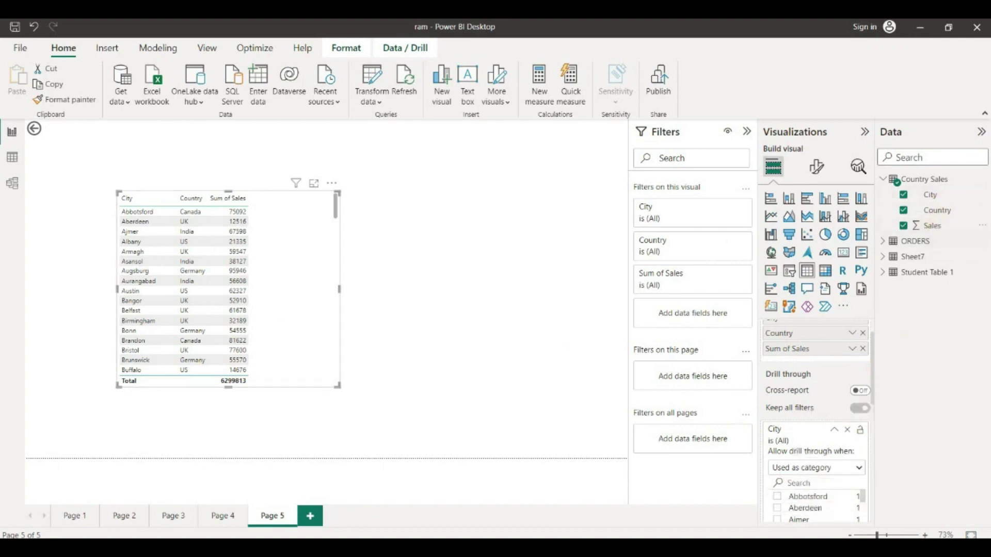
# Step: Drill through from the India bar in Page 3's Country Sales chart to Page 5
pyautogui.click(171, 516)
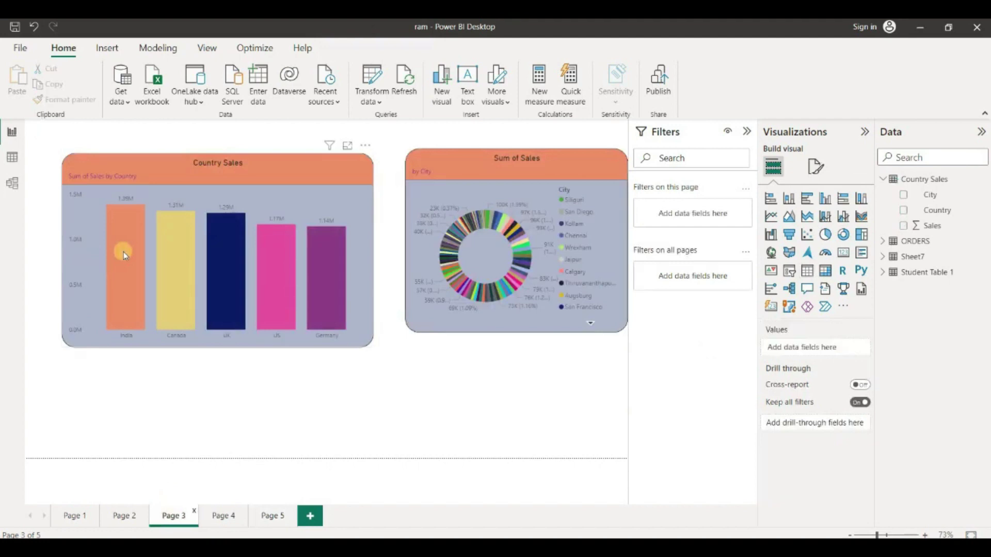
pyautogui.moveTo(124, 255)
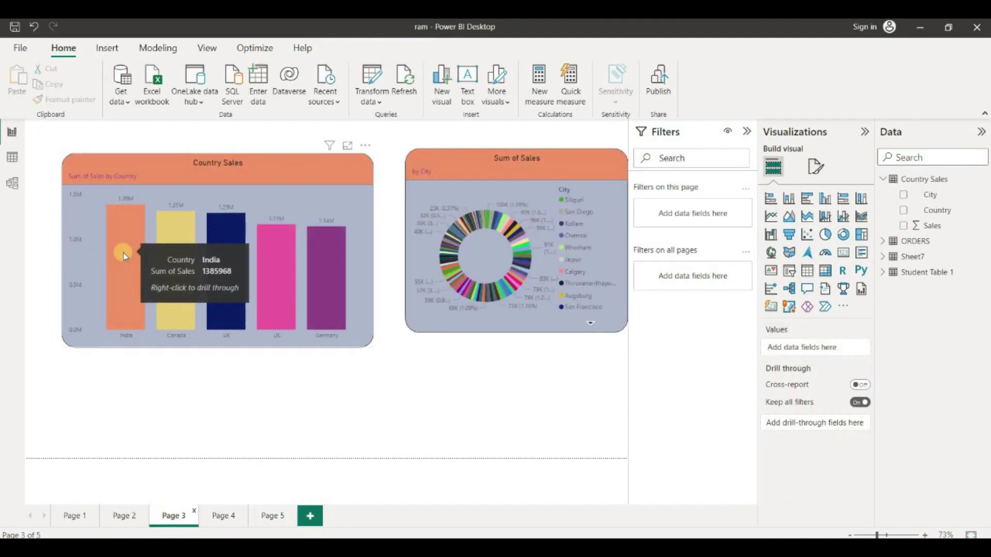
pyautogui.rightClick(122, 253)
pyautogui.moveTo(200, 338)
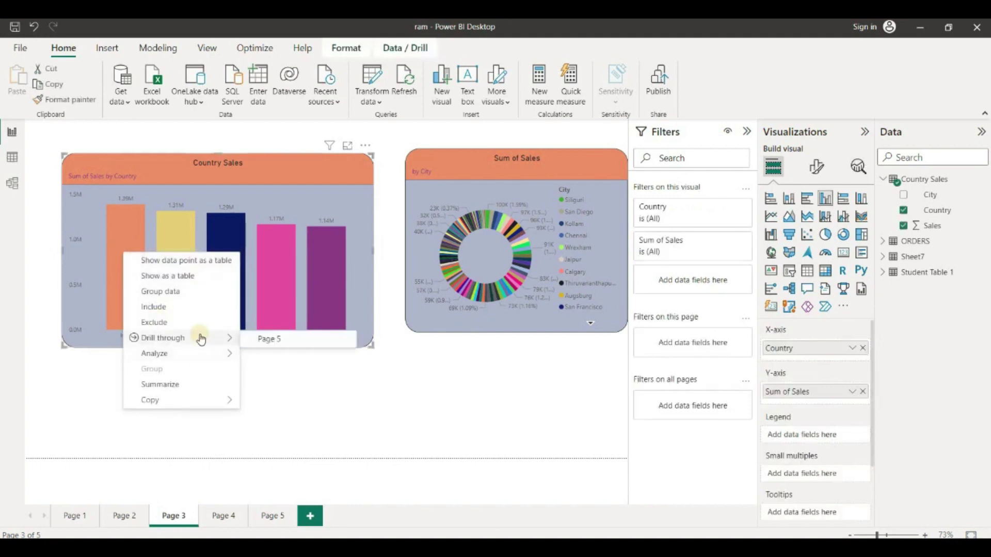
pyautogui.click(297, 340)
pyautogui.scroll(-1, 206, 289)
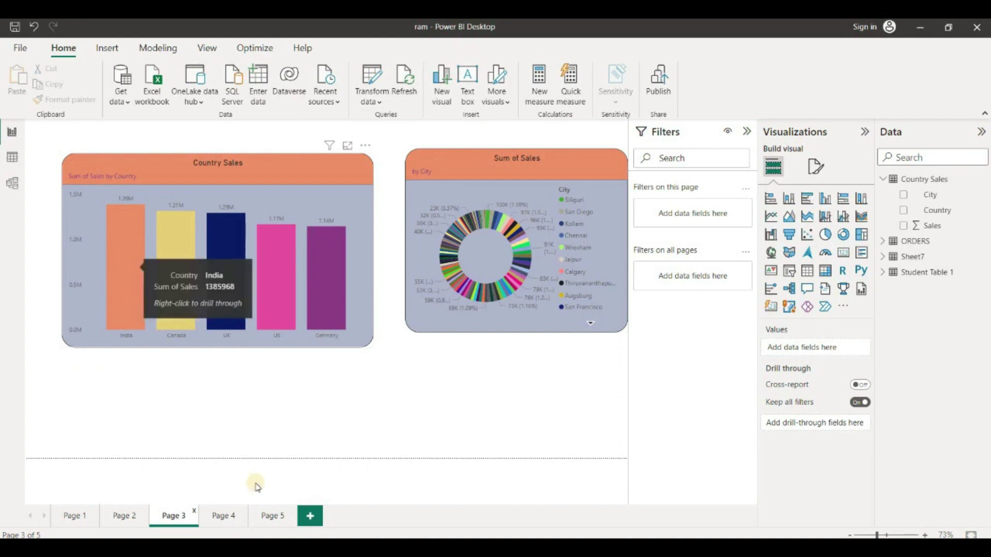
# Step: Check the India city sales in the Page 5 table and return to the previous report page from there
pyautogui.click(272, 515)
pyautogui.click(189, 243)
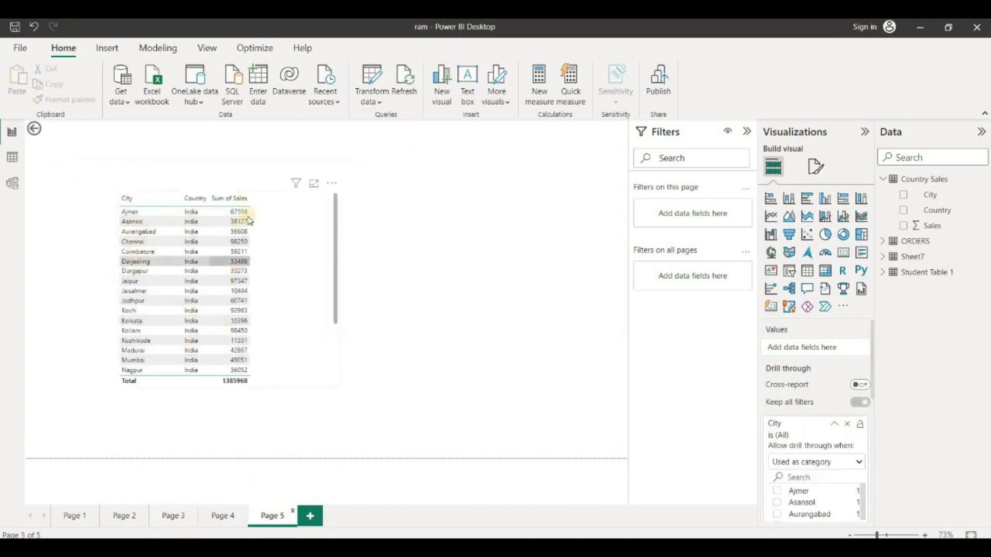
pyautogui.click(59, 162)
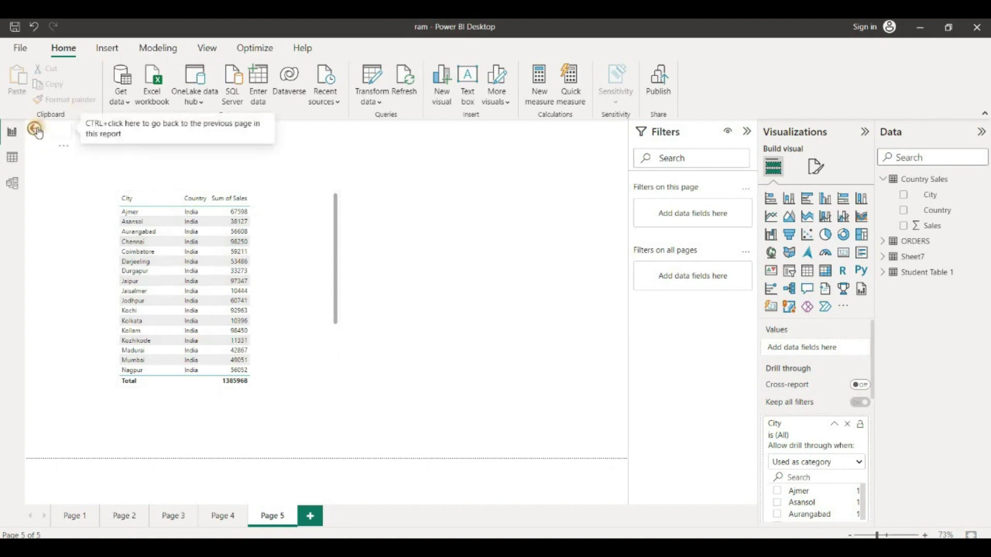
pyautogui.click(36, 130)
pyautogui.keyDown('ctrl'); pyautogui.click(37, 131); pyautogui.keyUp('ctrl')
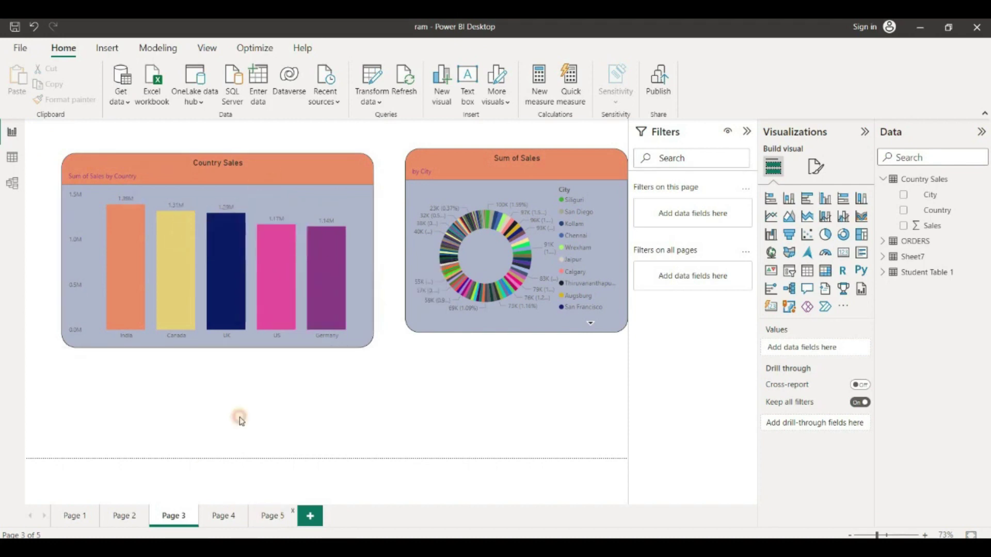
pyautogui.click(272, 516)
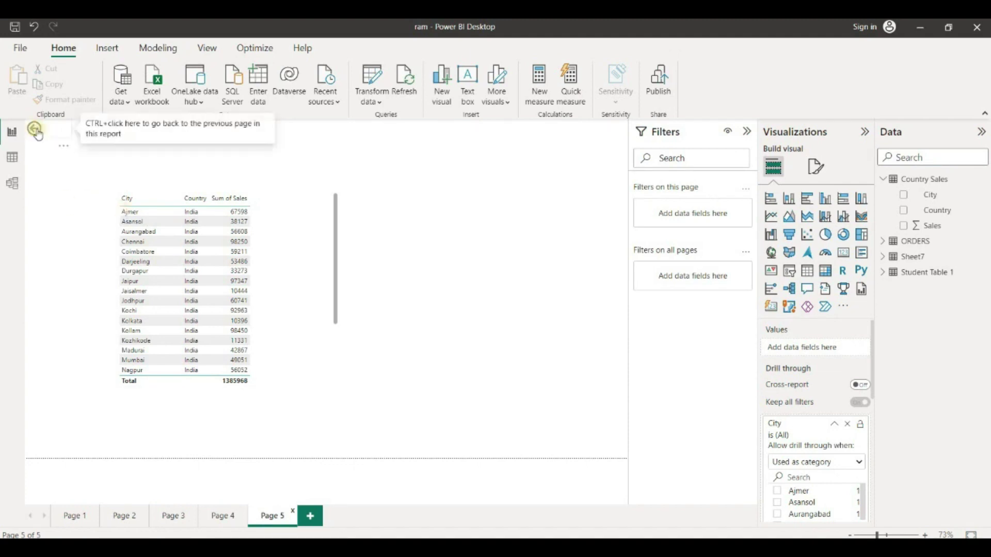
pyautogui.keyDown('ctrl'); pyautogui.click(36, 130); pyautogui.keyUp('ctrl')
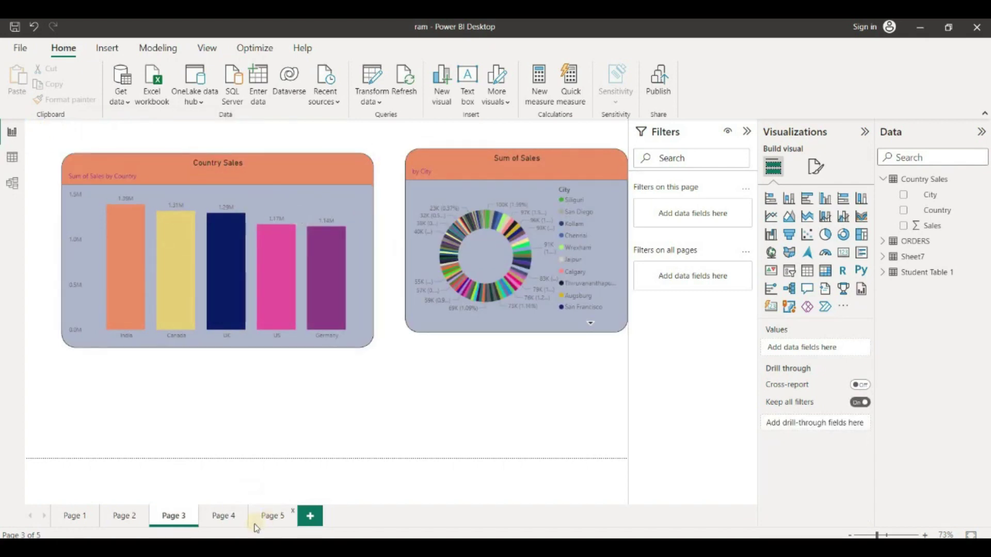
# Step: Inspect the France bar on Page 4 for a drill-through option and compare it with Pages 3 and 5
pyautogui.click(225, 516)
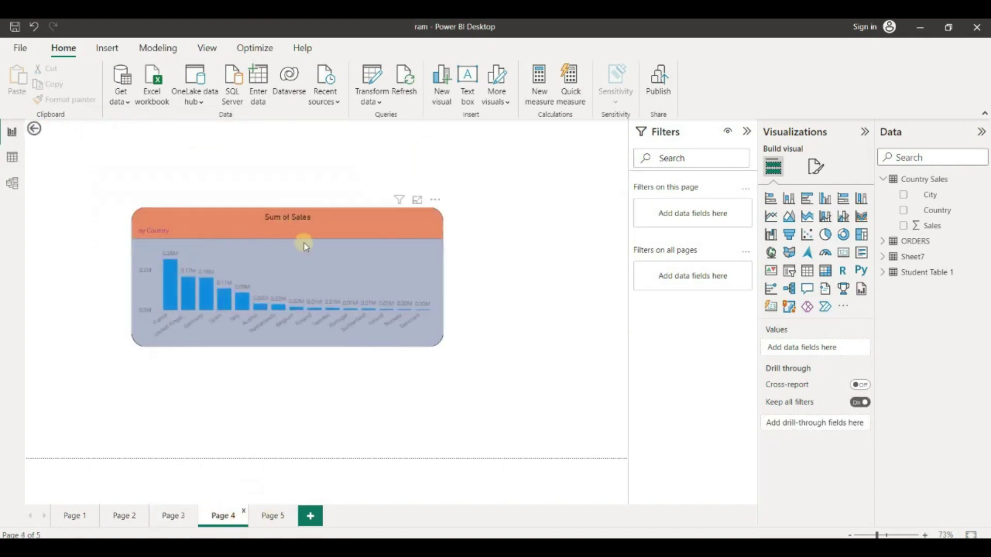
pyautogui.moveTo(171, 286)
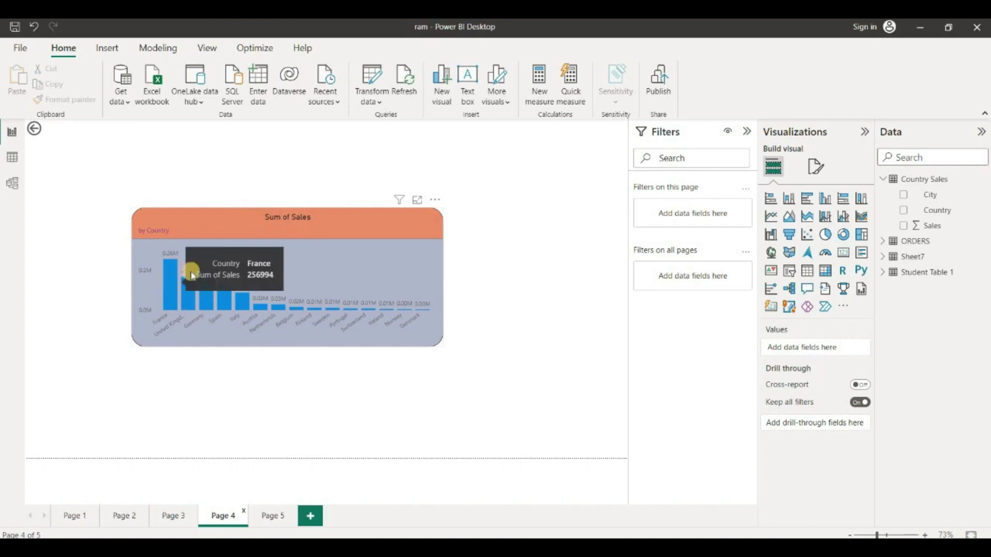
pyautogui.click(279, 516)
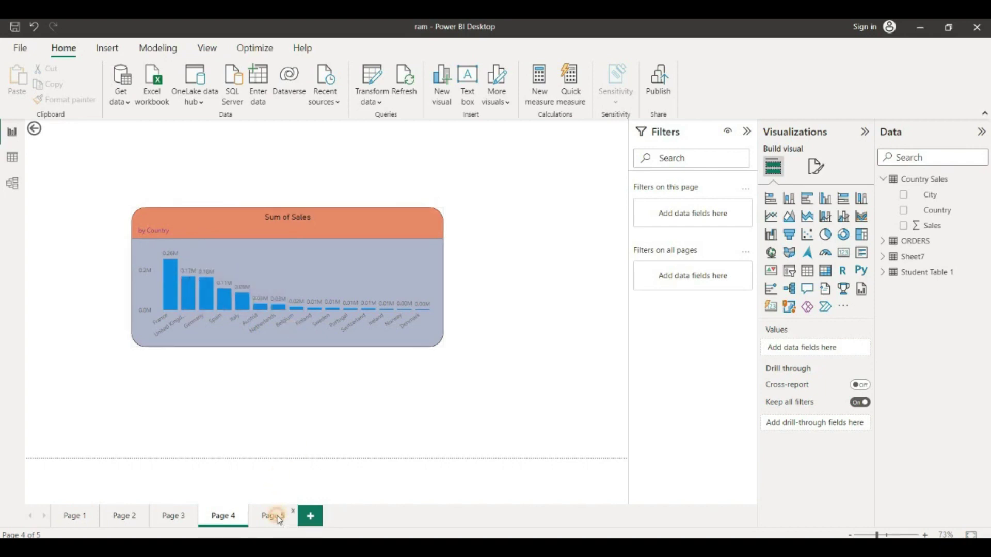
pyautogui.click(174, 516)
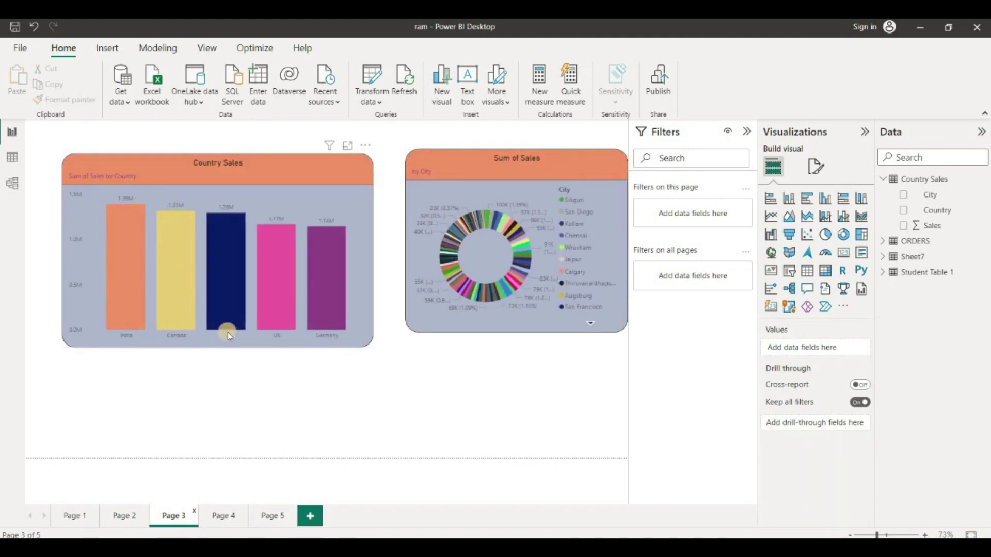
pyautogui.click(272, 518)
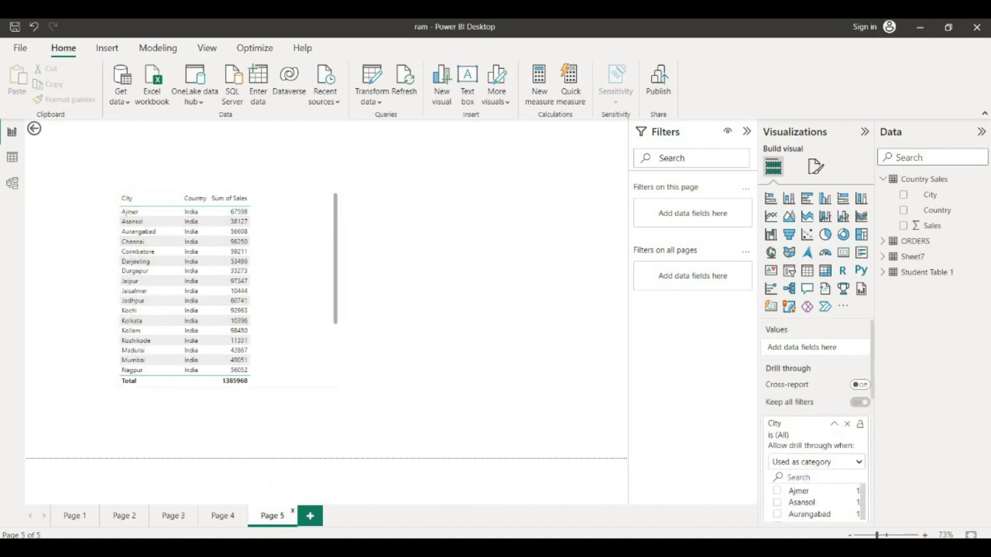
pyautogui.click(219, 515)
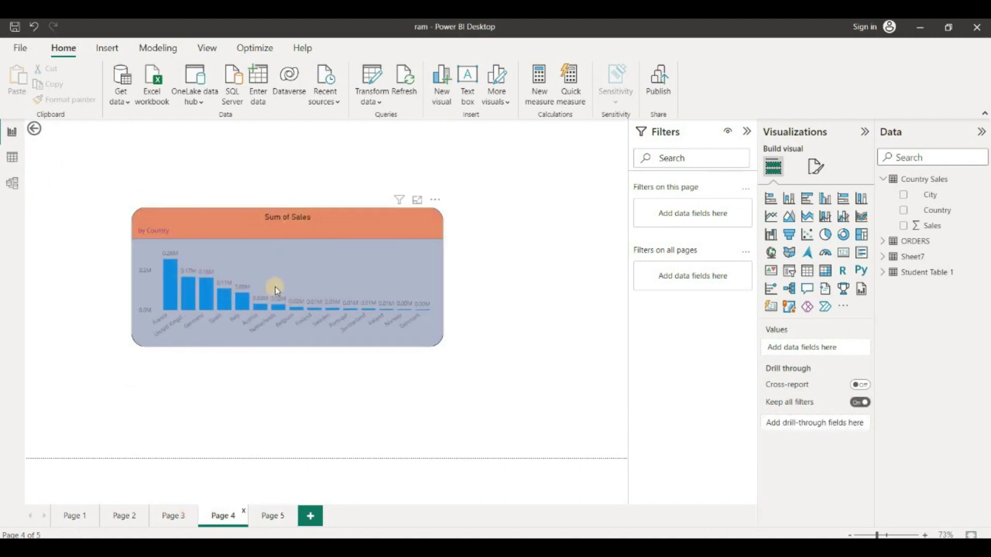
# Step: Drill through from the Kochi slice of Page 3's Sum of Sales by City donut chart to Page 5
pyautogui.click(175, 516)
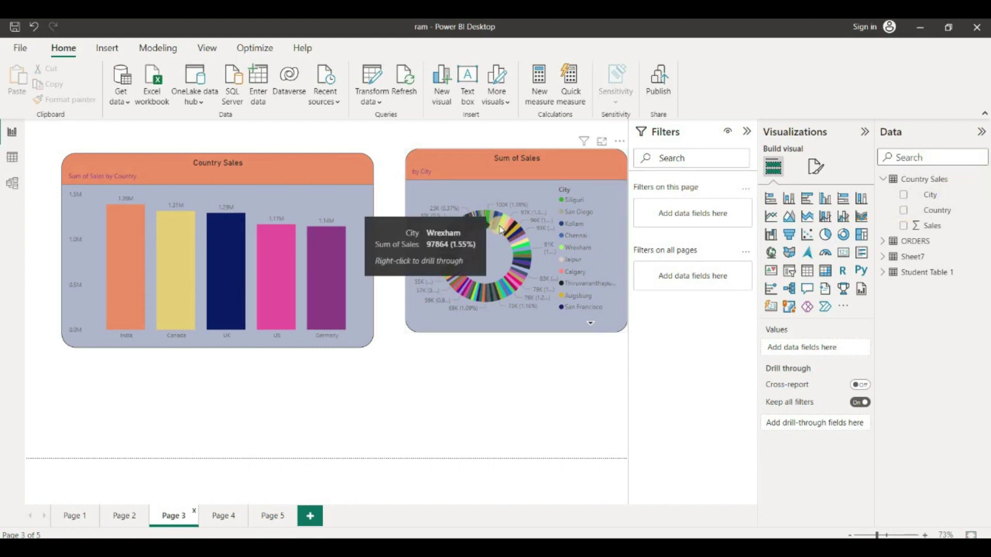
pyautogui.rightClick(520, 250)
pyautogui.moveTo(594, 329)
pyautogui.click(658, 331)
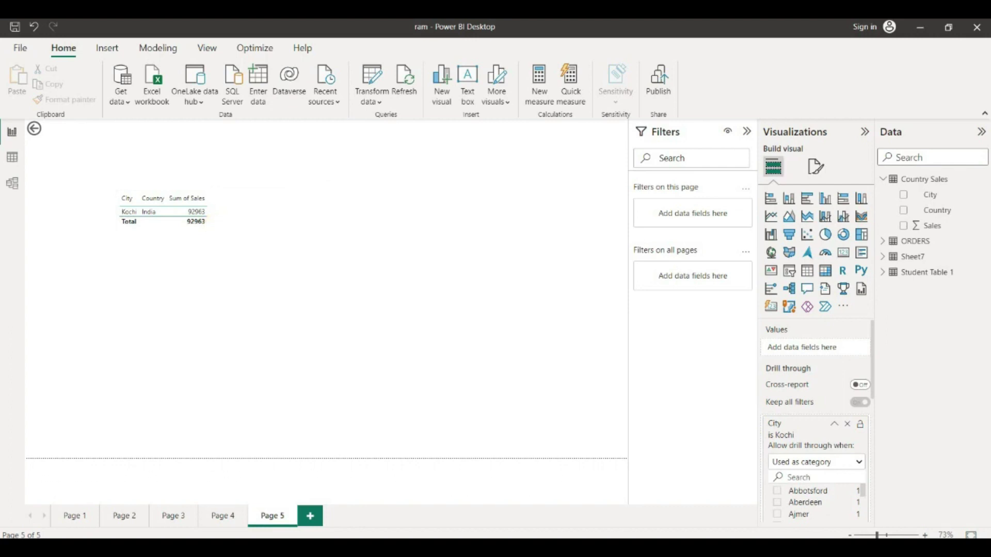
# Step: Review the charts on Page 3 again, and open the options of the Kochi table on Page 5 to reach its data export
pyautogui.click(167, 516)
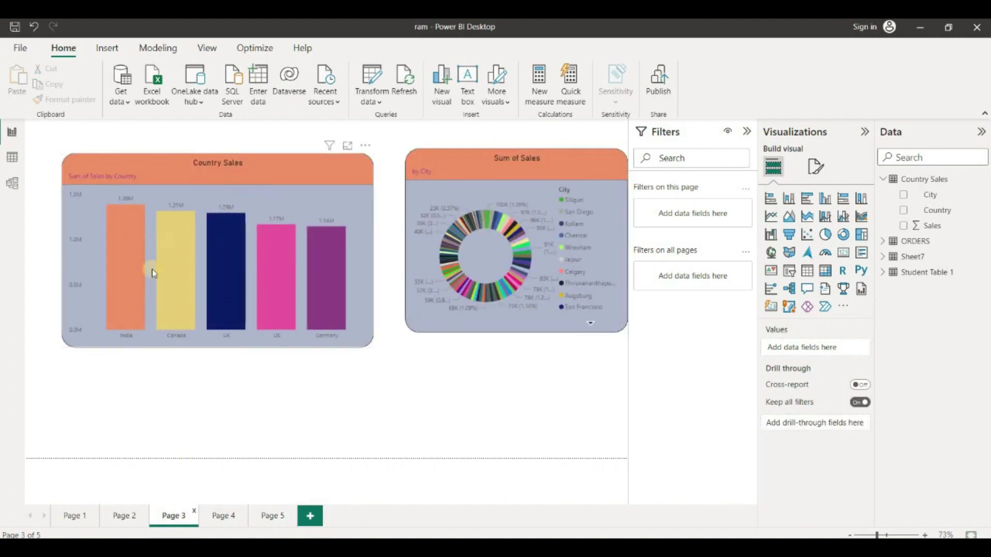
pyautogui.moveTo(294, 272)
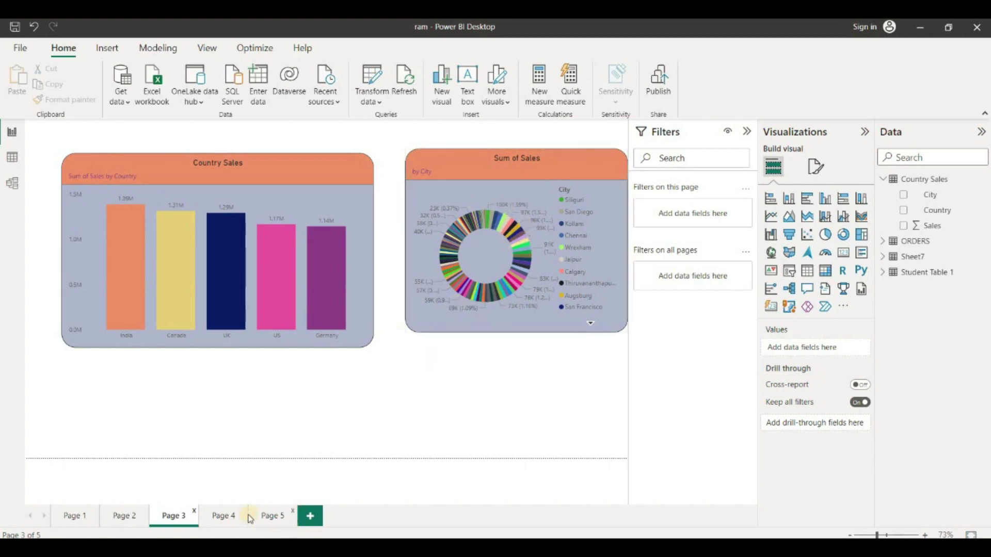
pyautogui.click(271, 515)
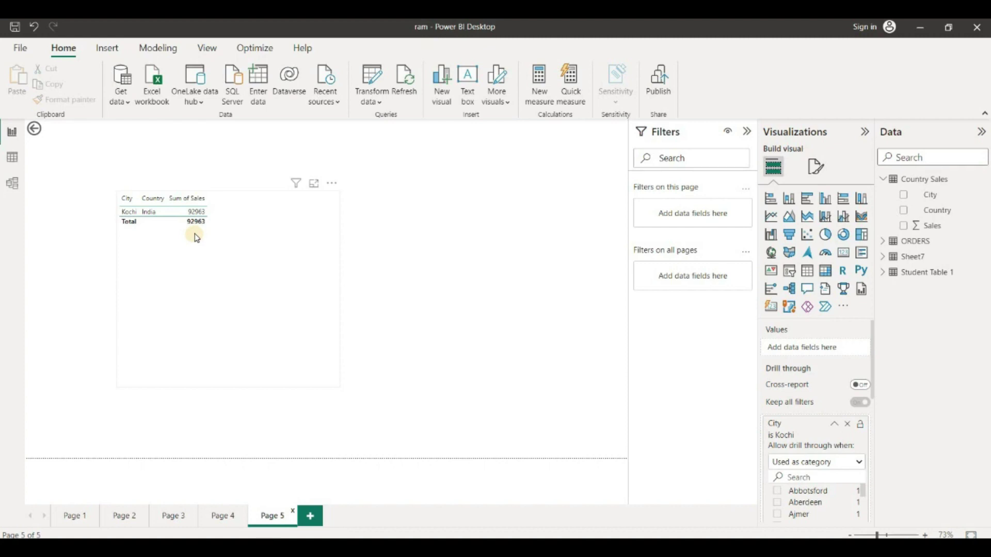
pyautogui.click(333, 185)
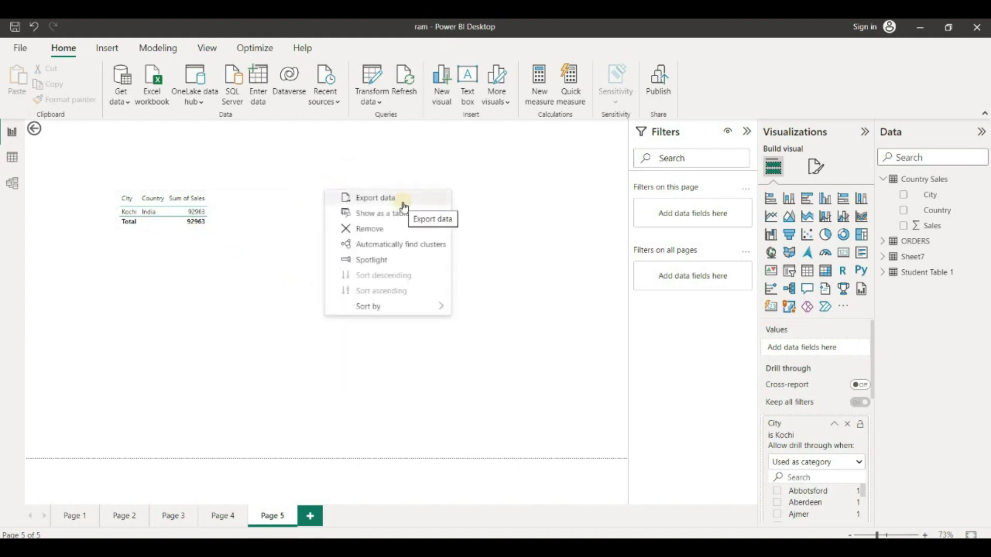